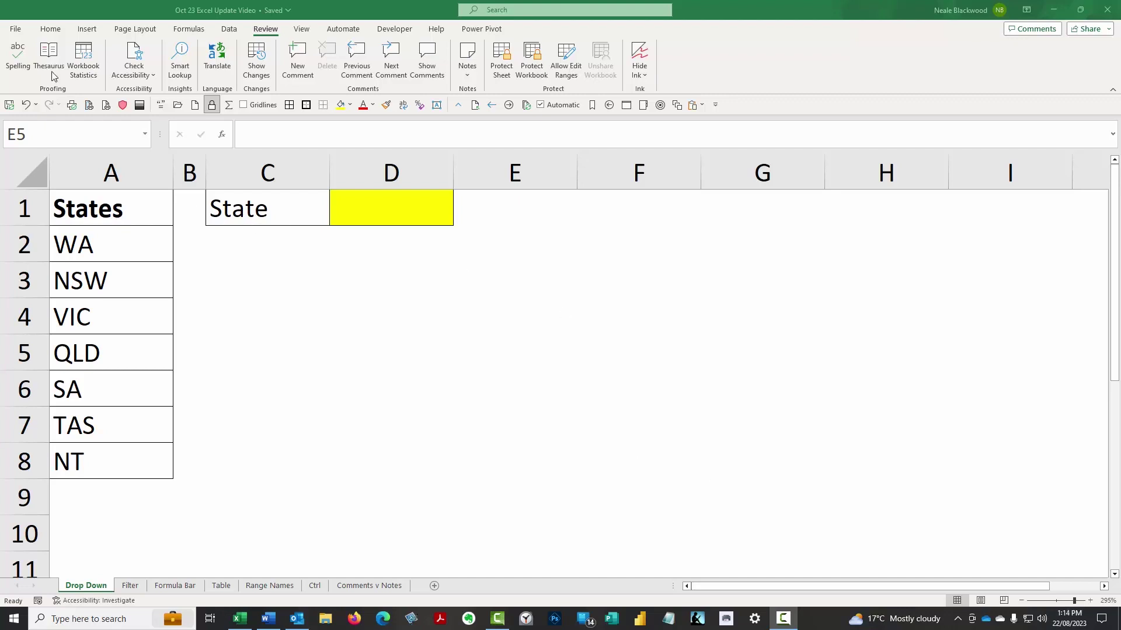
Step: Run Update Now from the Account page and confirm Excel version 2307 is current
left_click(15, 29)
left_click(54, 315)
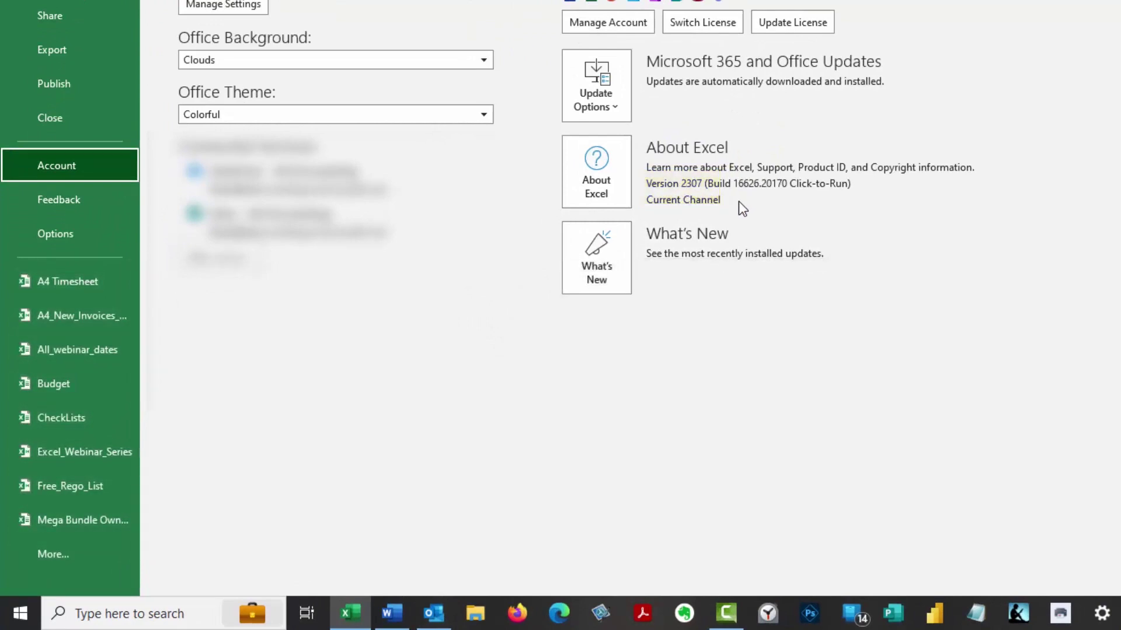
left_click(618, 111)
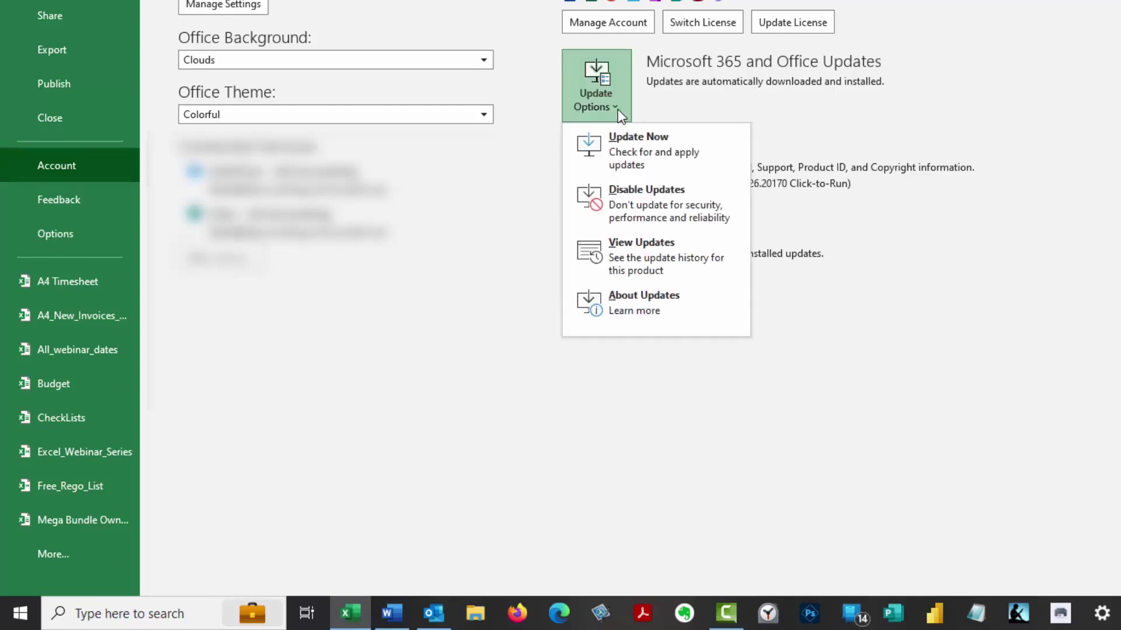
left_click(687, 152)
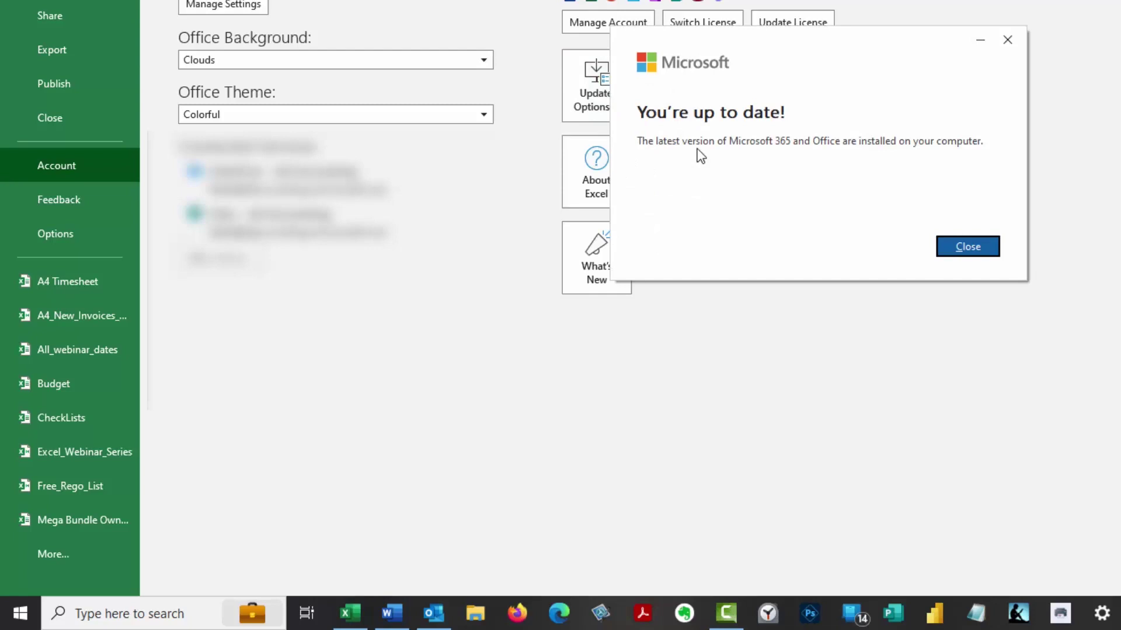
Step: Dismiss the 'You're up to date!' message to return to the Drop Down sheet
left_click(968, 248)
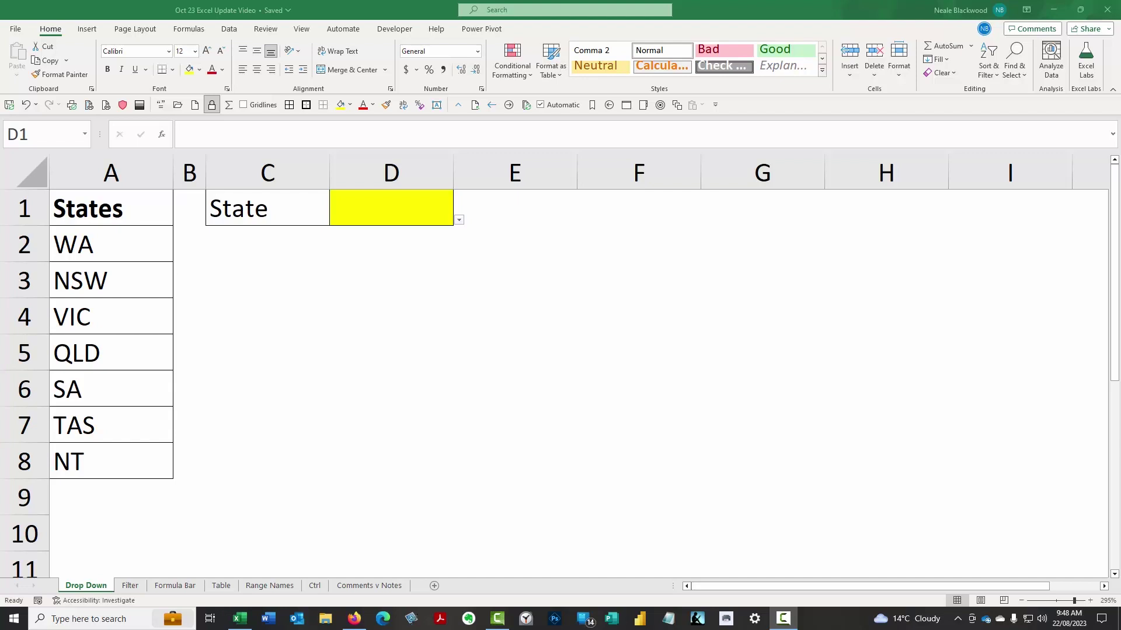
left_click(1081, 10)
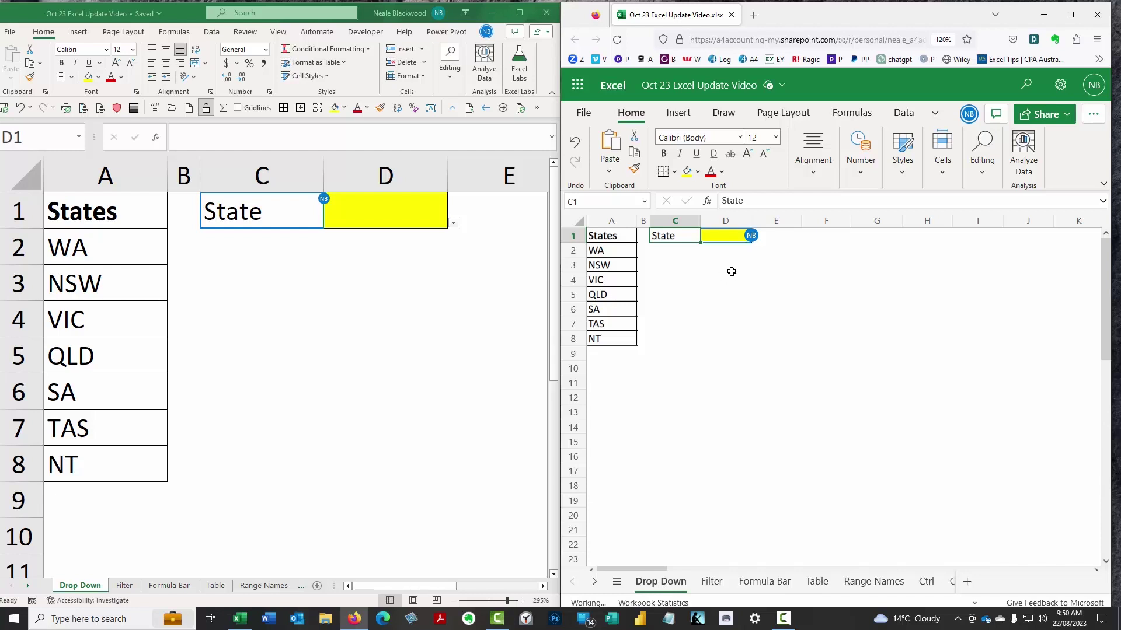
Step: Enter yyy in cell D3 of the desktop workbook
left_click(386, 221)
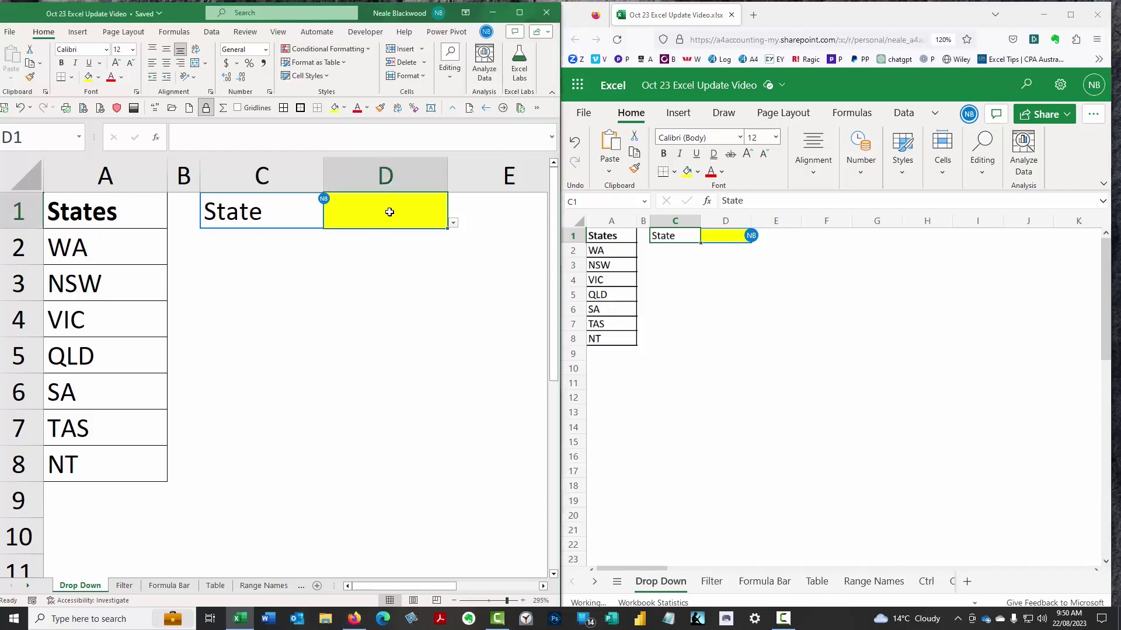
left_click(382, 275)
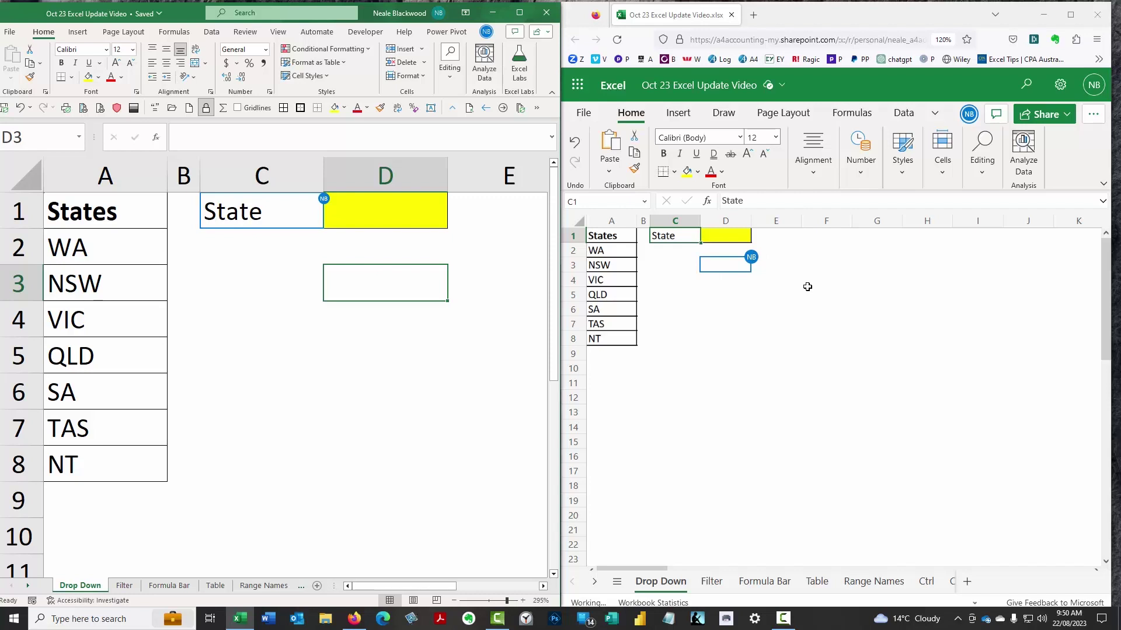
type("yyy")
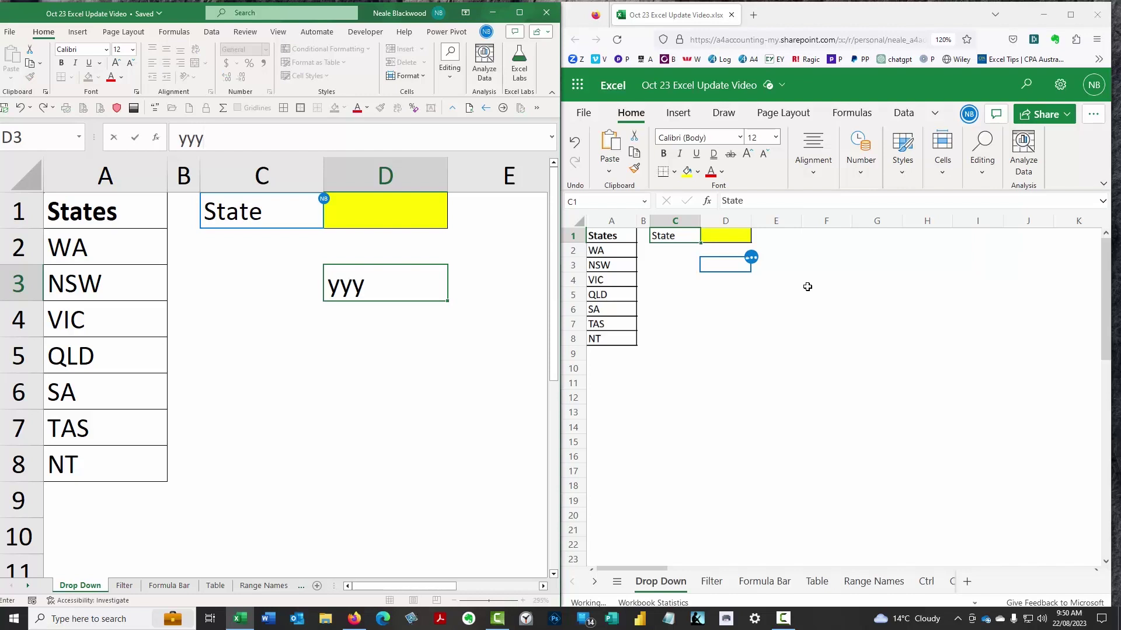
key("Return")
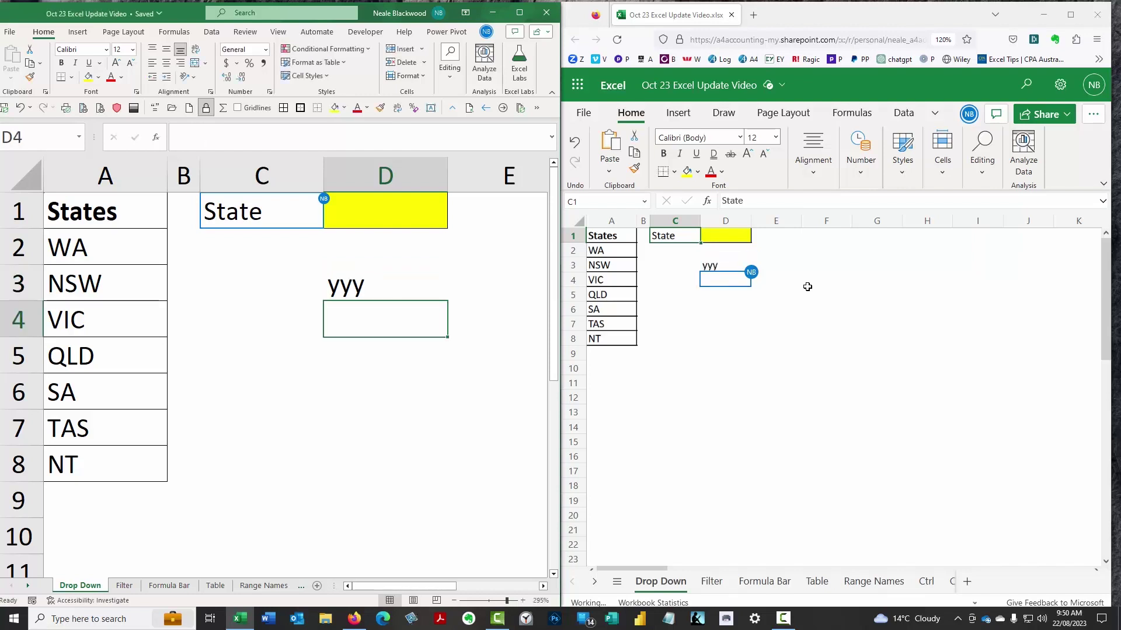
Step: Enter 99 in cell C3 of the web copy of the workbook
key("Down")
key("Down")
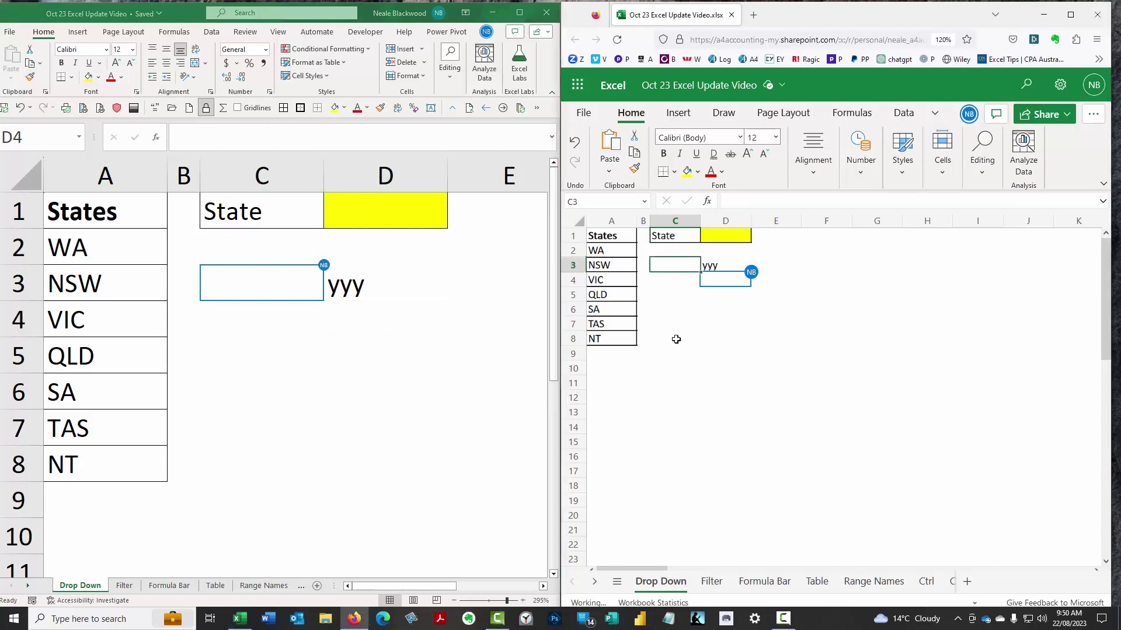
type("99")
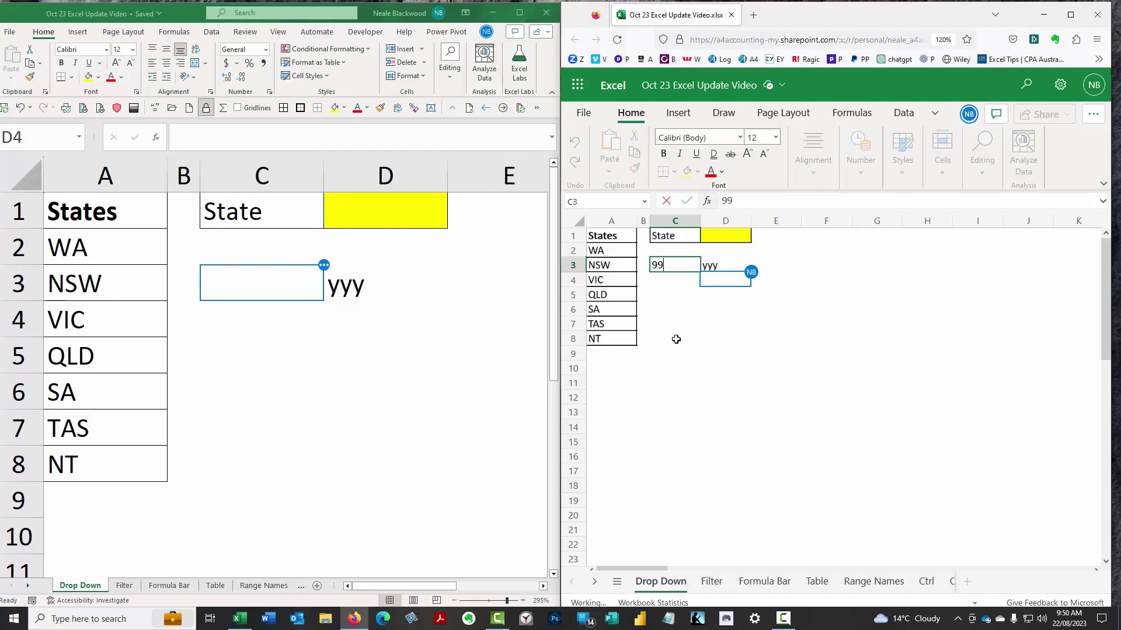
key("Return")
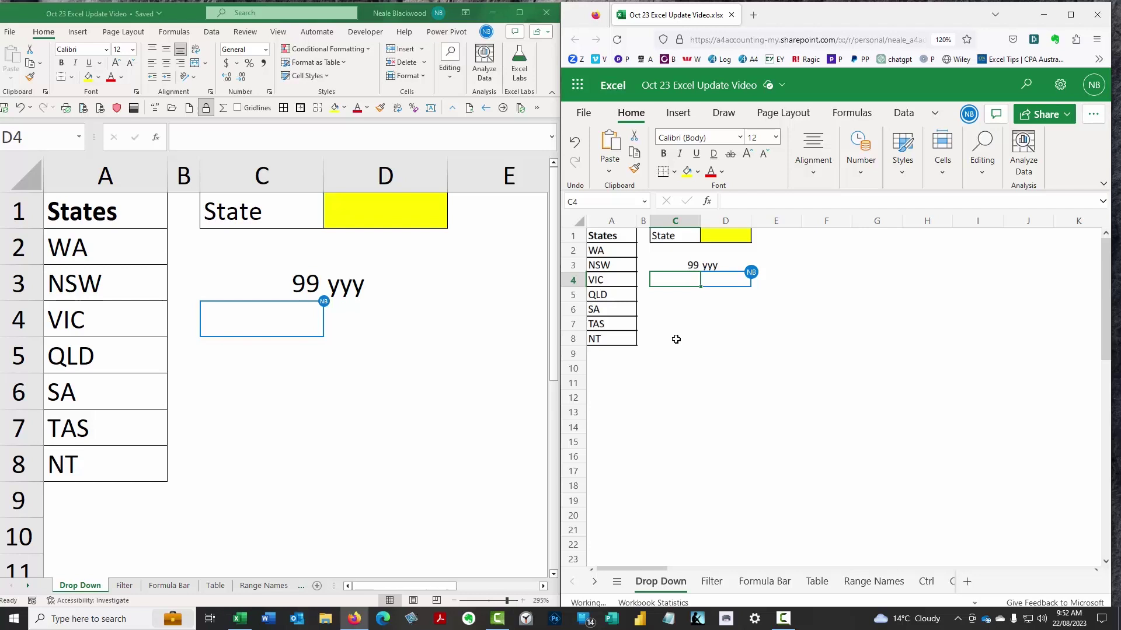
left_click(409, 206)
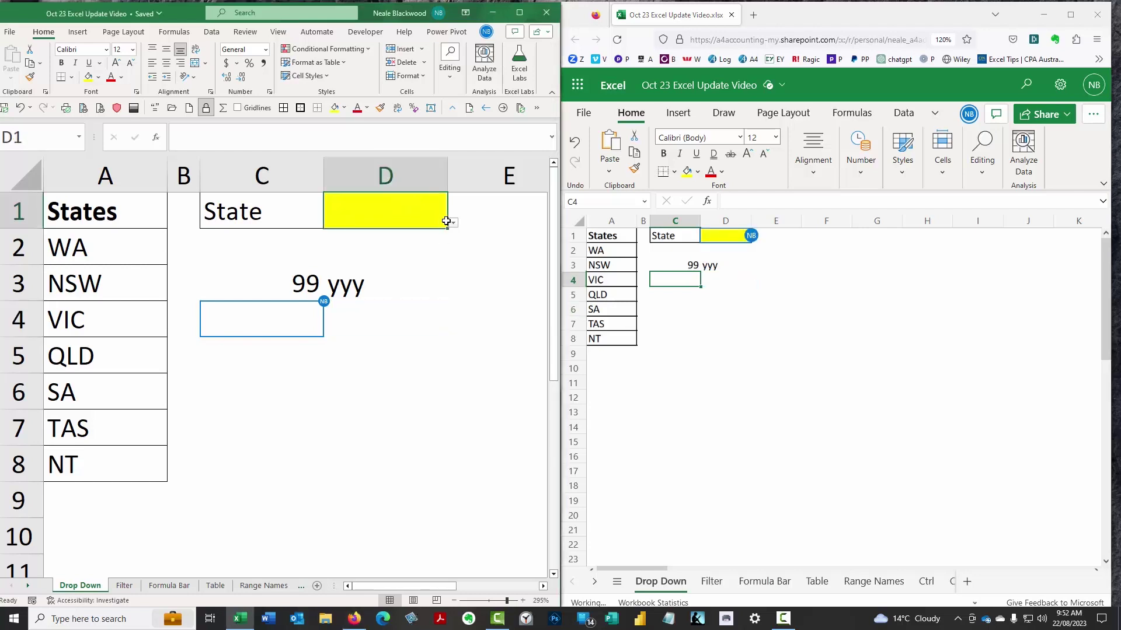
left_click(453, 222)
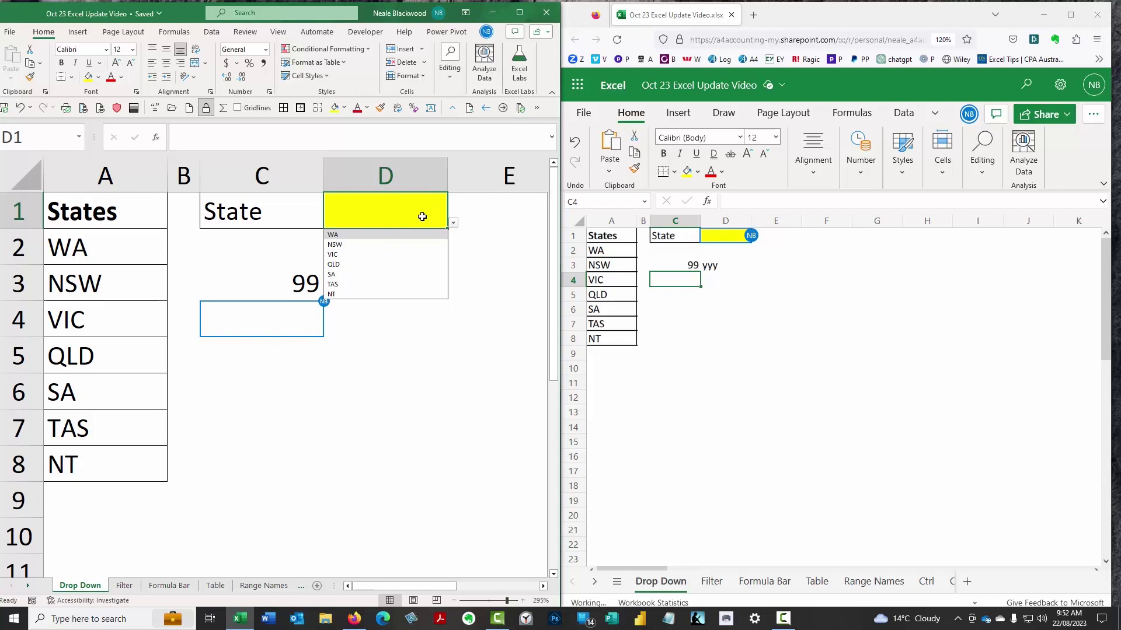
left_click(726, 250)
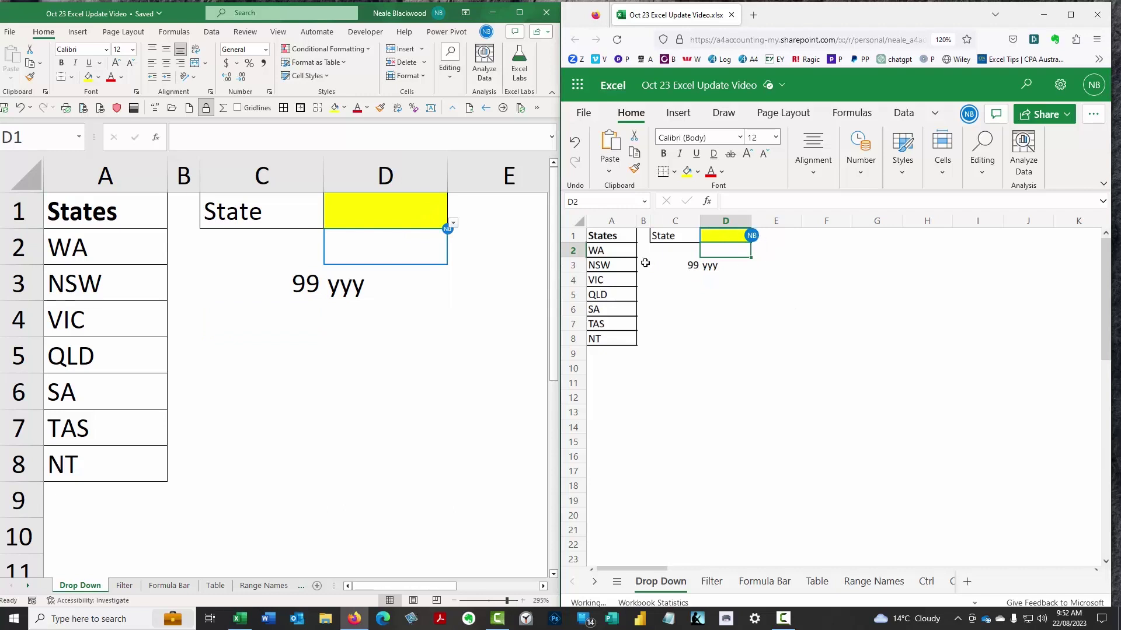
left_click(224, 244)
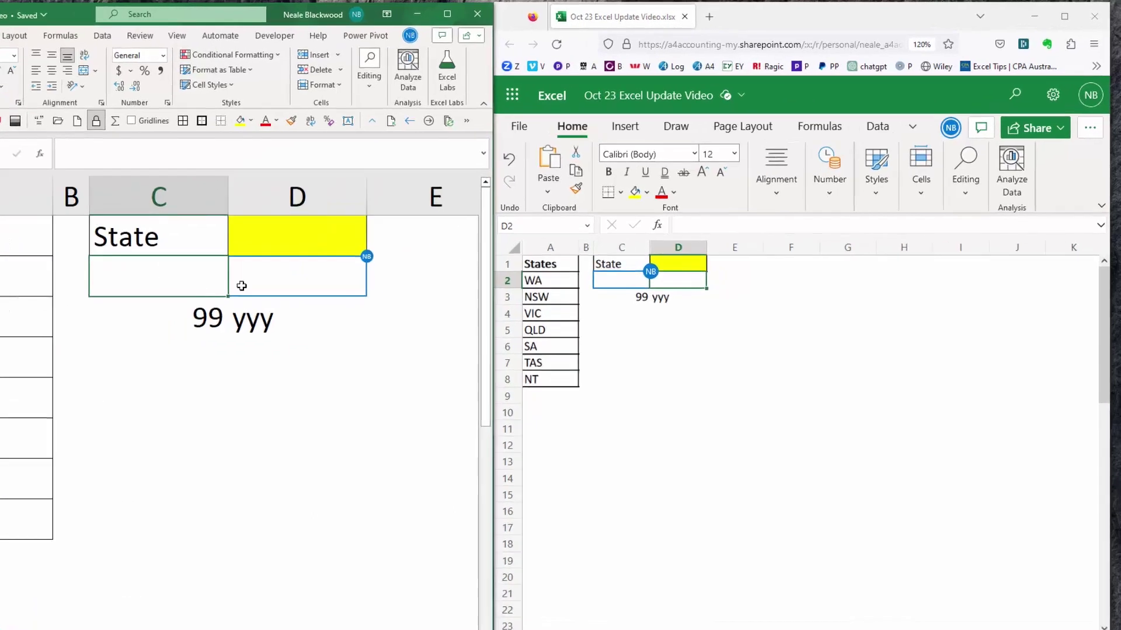
Step: In the web copy, pick NT for D1 from the state list filtered by 'n'
left_click(737, 236)
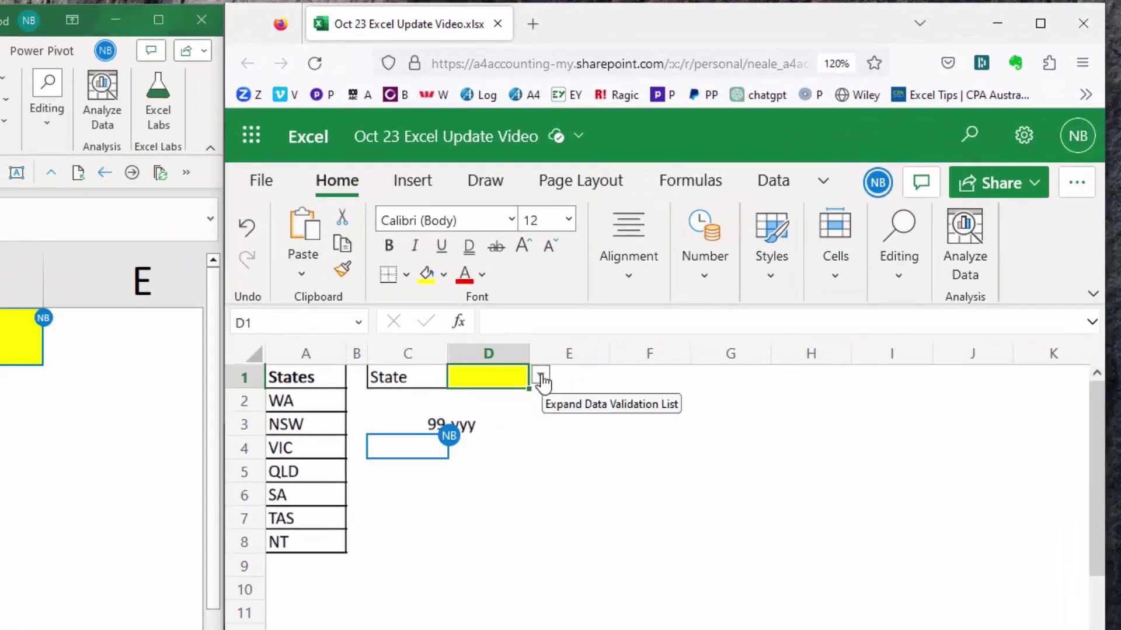
left_click(541, 378)
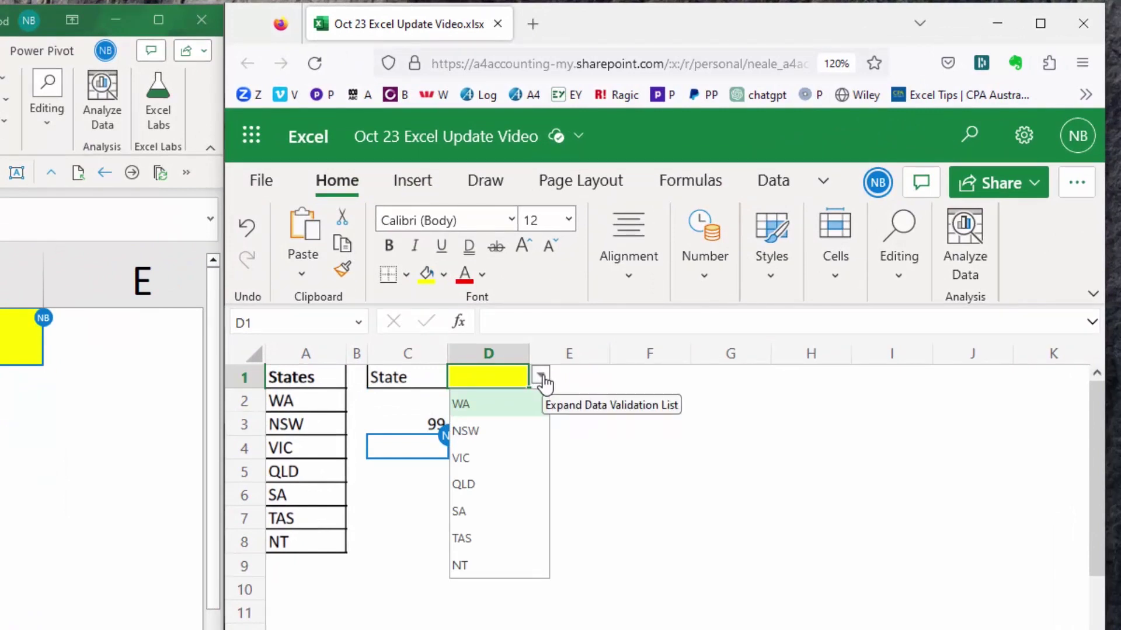
type("n")
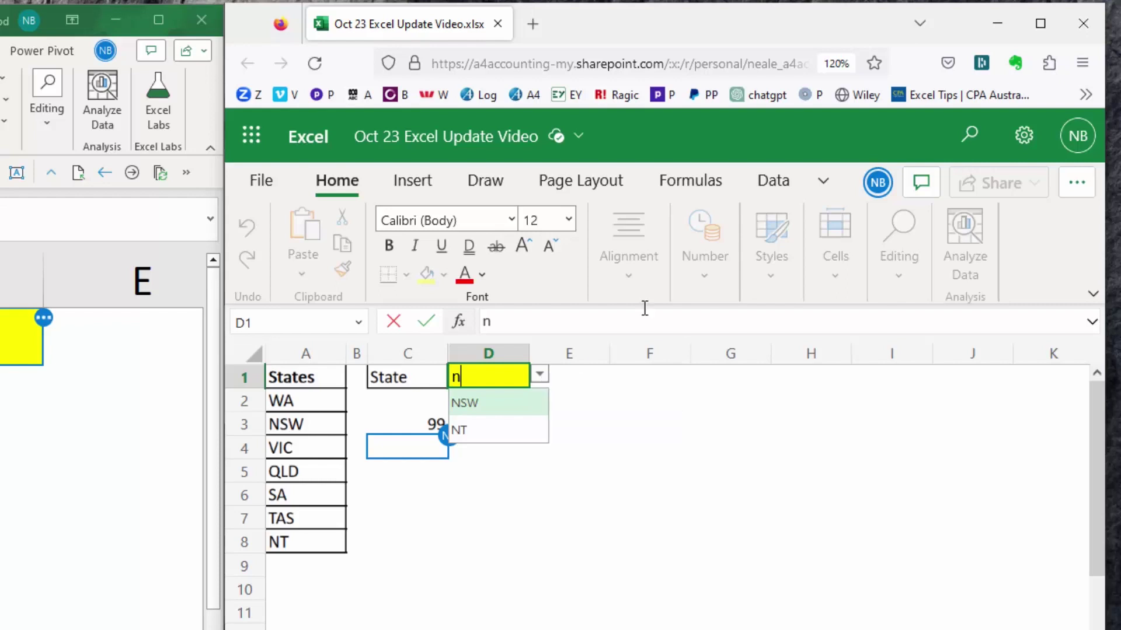
left_click(500, 430)
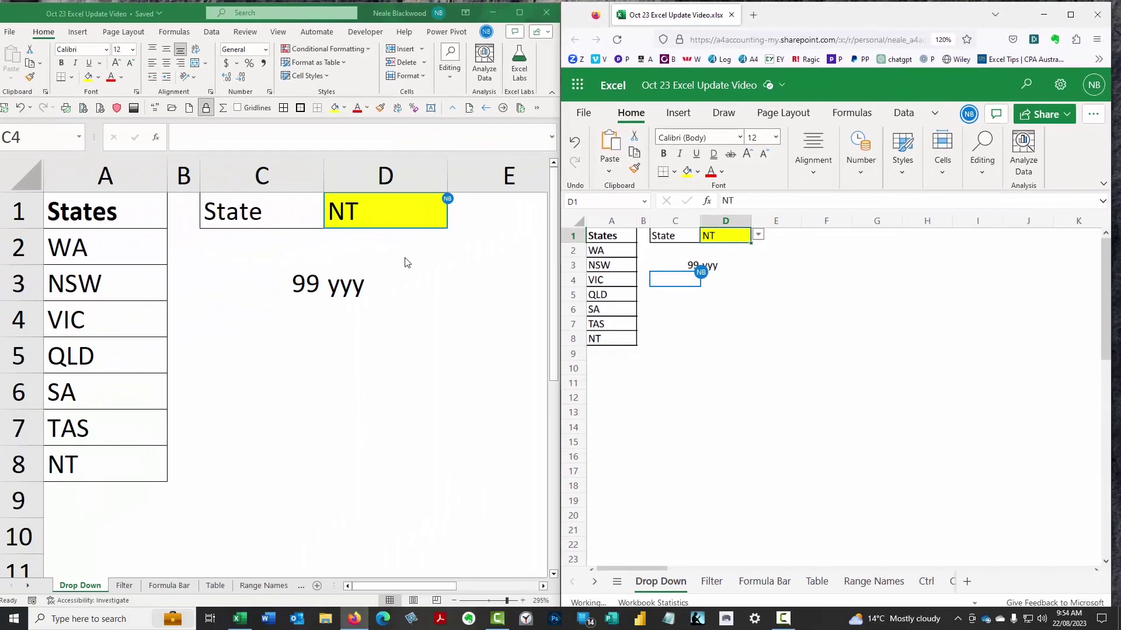
Step: Clear D1 on the desktop and choose NSW from the state list filtered by 'n'
left_click(400, 217)
key("Delete")
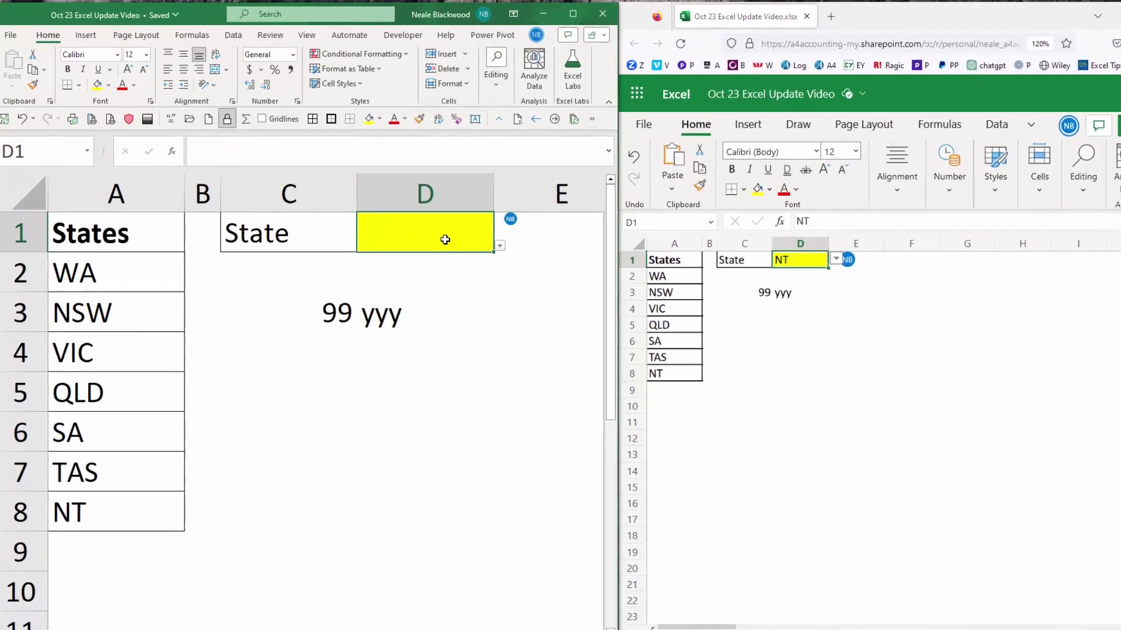
left_click(501, 245)
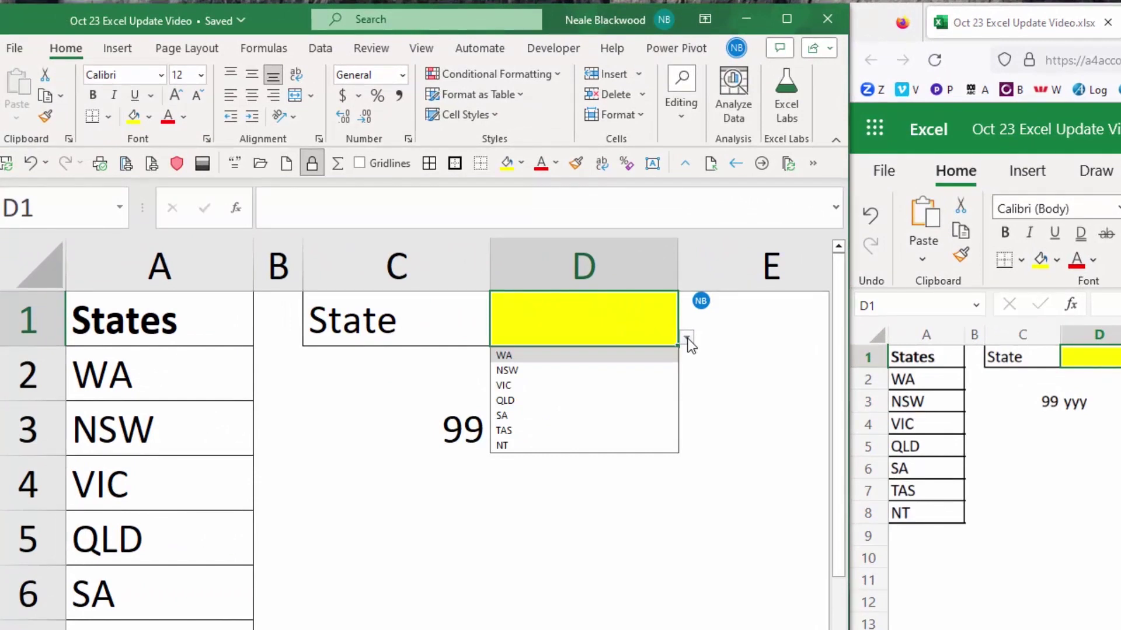
type("n")
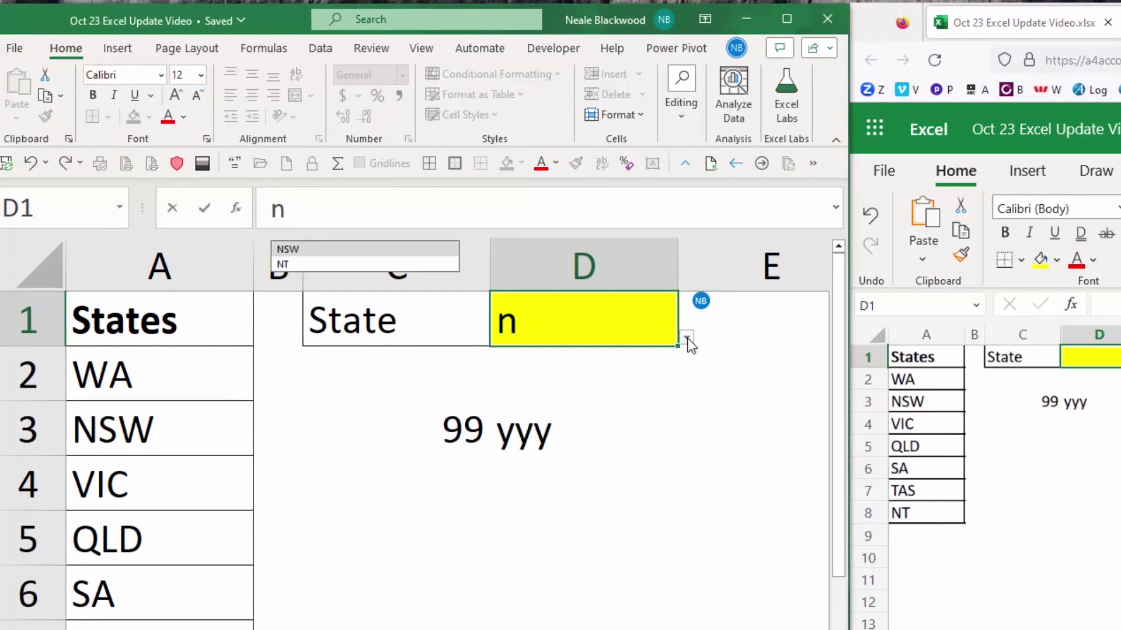
left_click(297, 249)
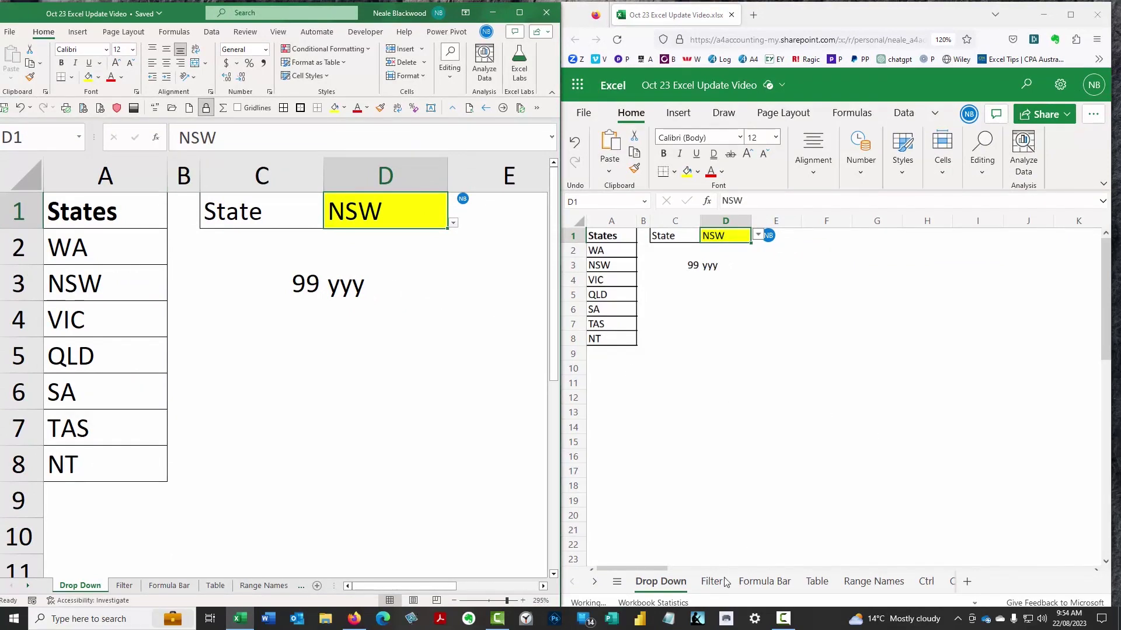
left_click(710, 584)
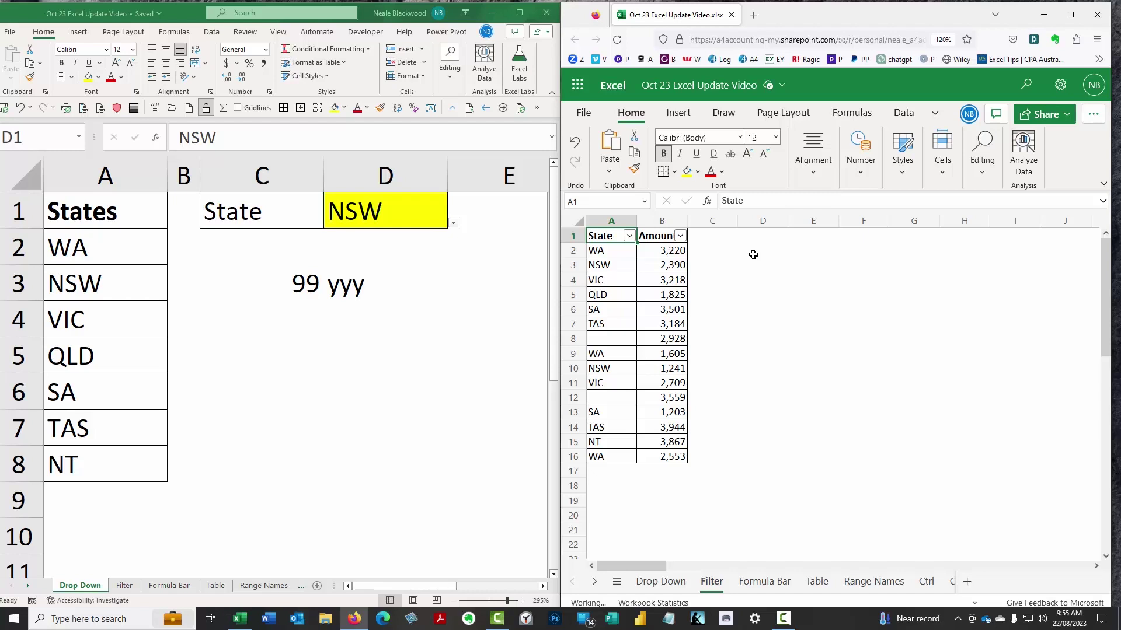
left_click(131, 586)
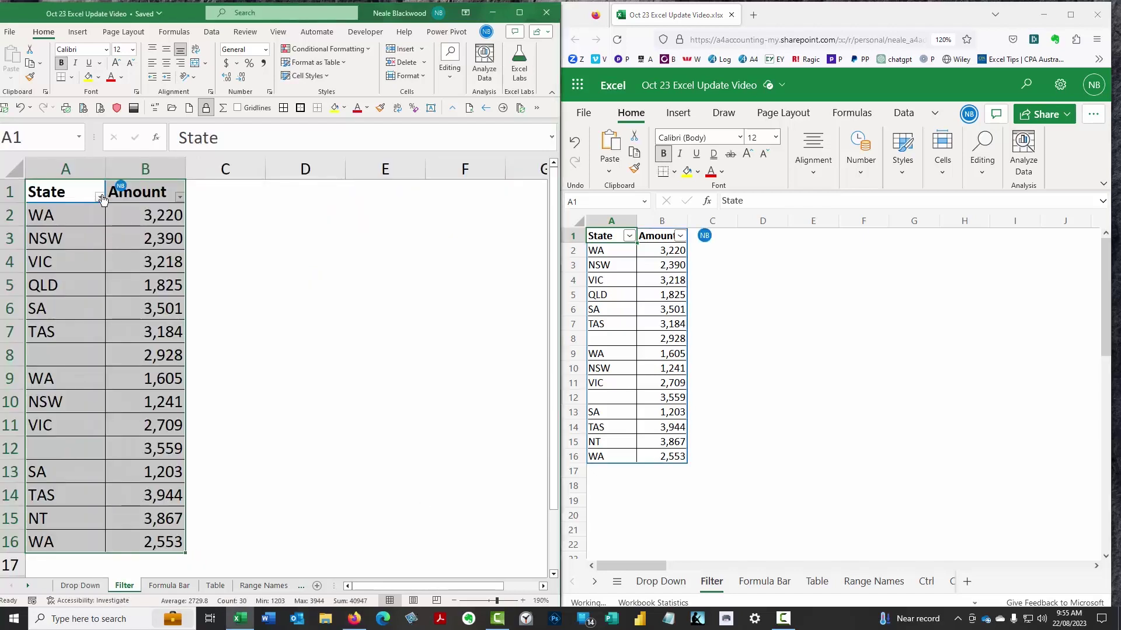
left_click(100, 197)
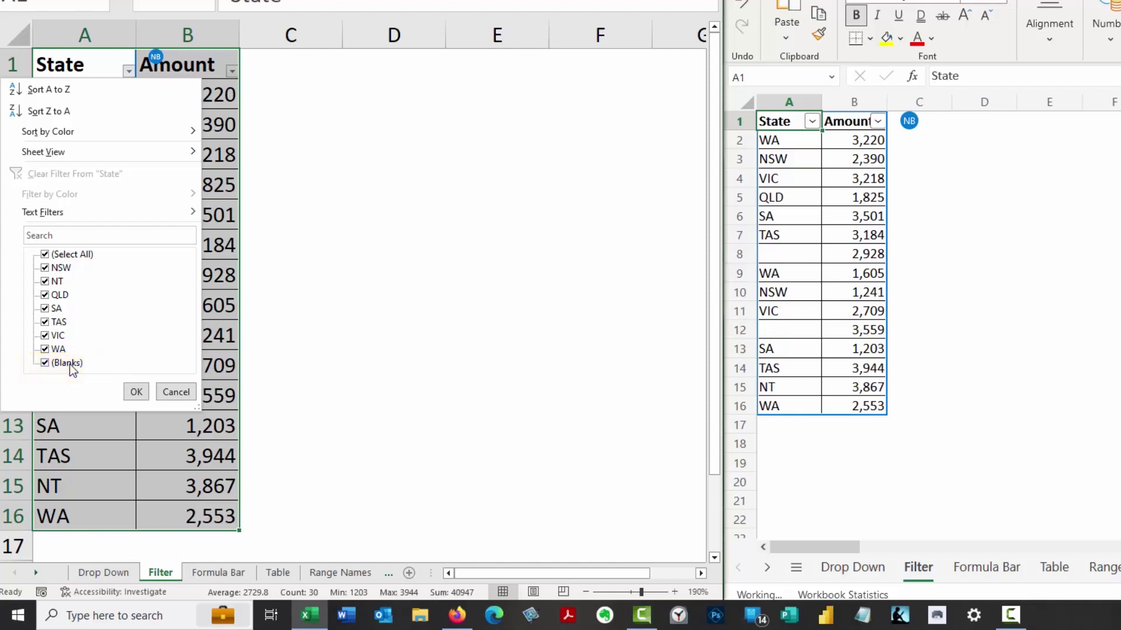
left_click(407, 259)
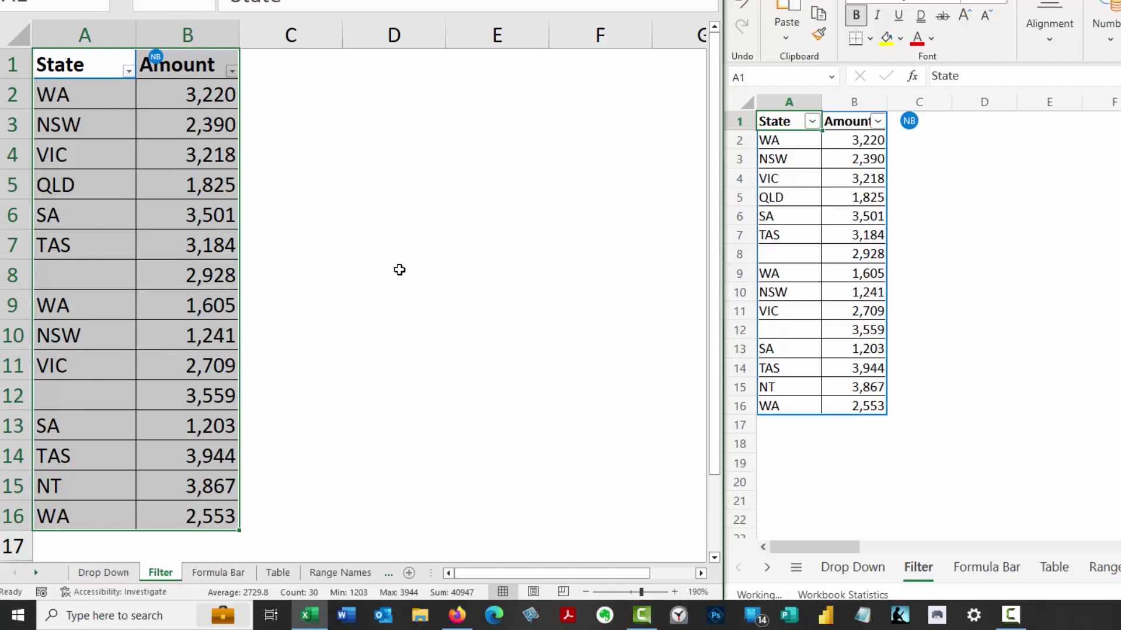
left_click(812, 122)
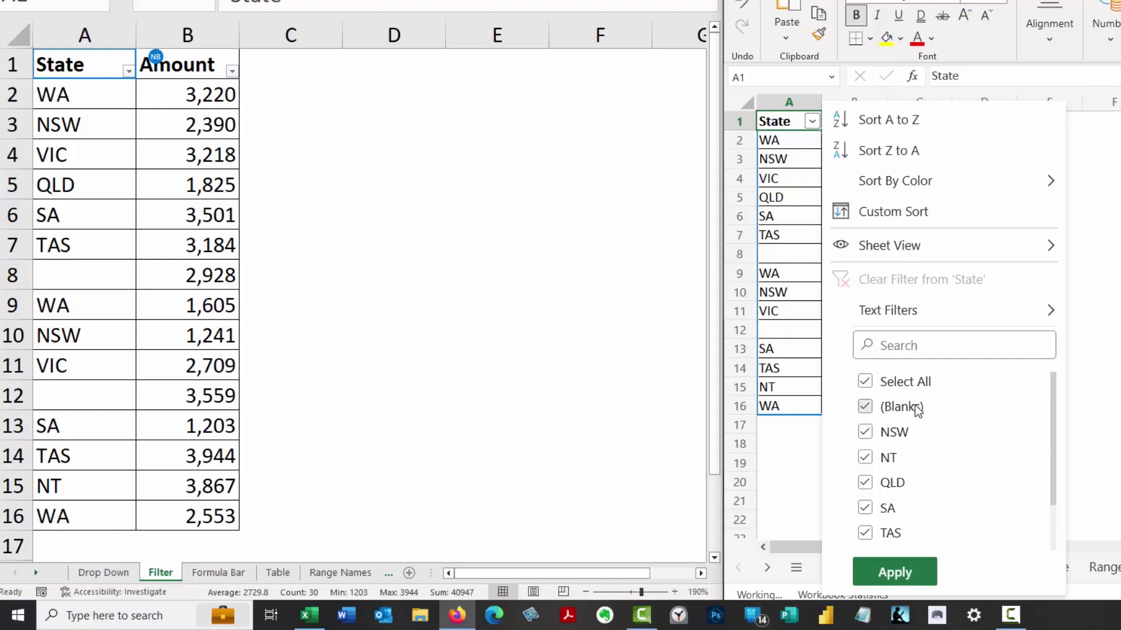
left_click(1100, 253)
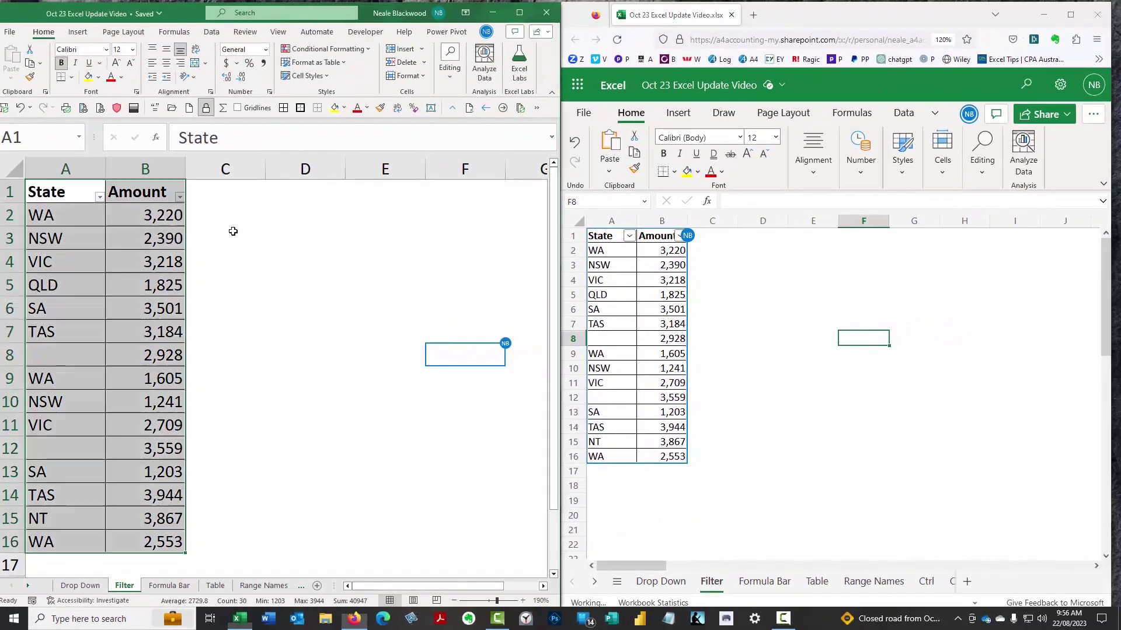
Step: Maximise the desktop workbook on the Data tab and open the From Picture import options
left_click(233, 217)
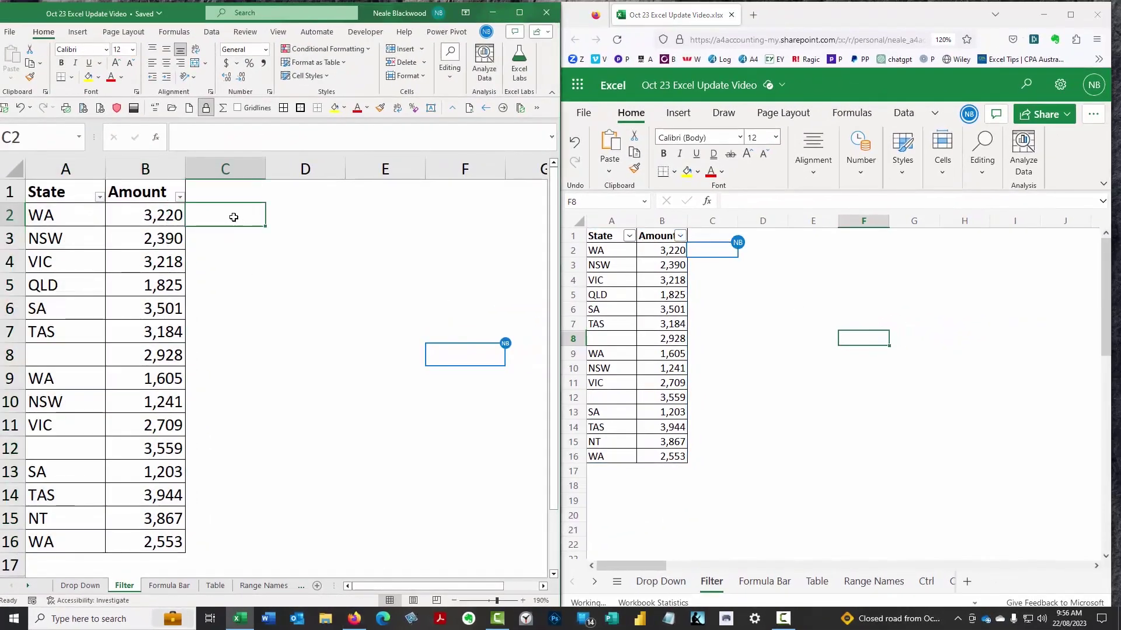
left_click(211, 32)
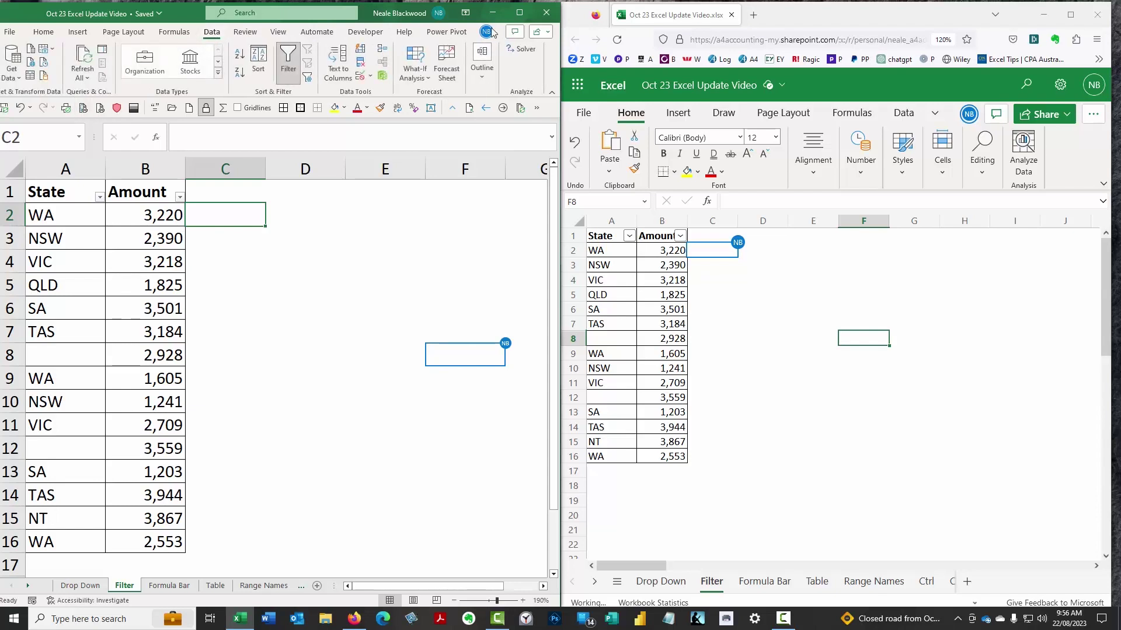
left_click(521, 14)
left_click(531, 21)
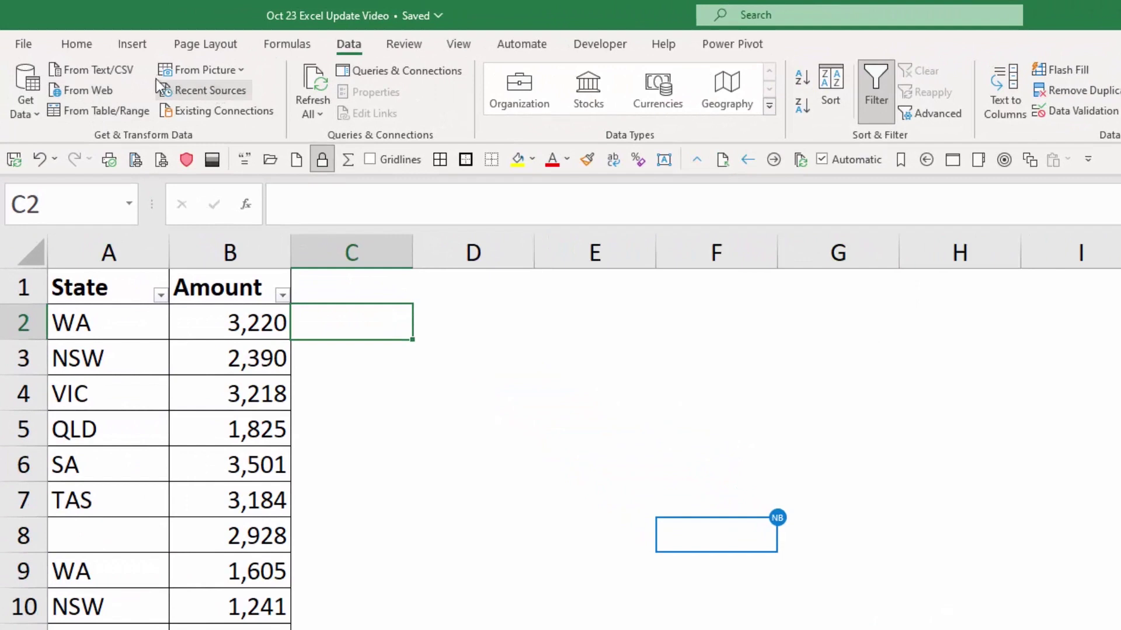
left_click(243, 67)
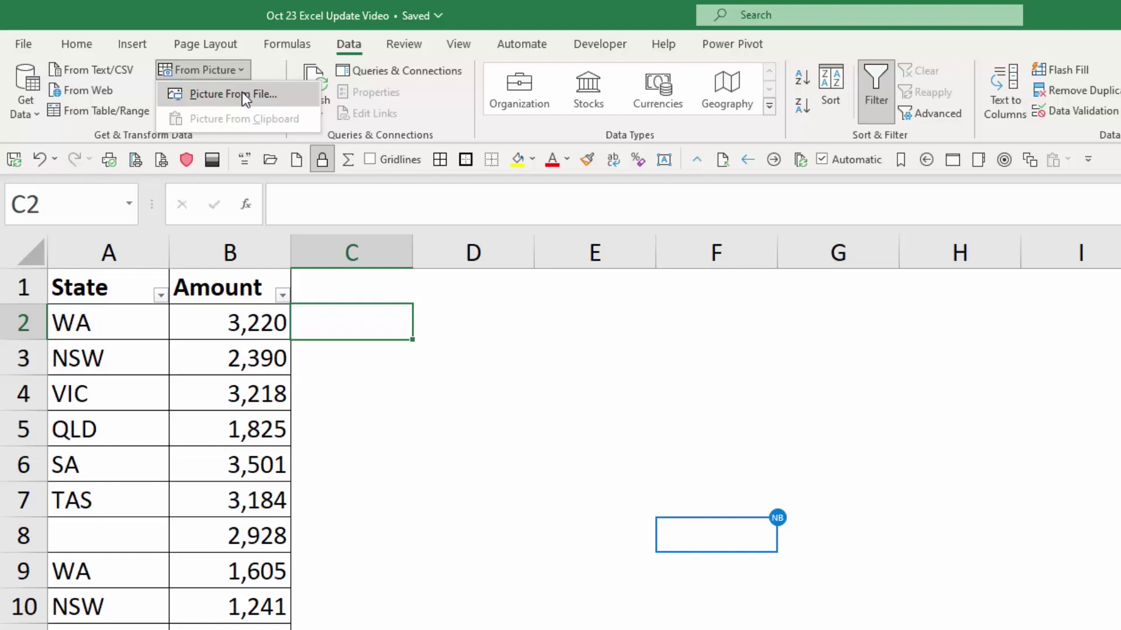
Step: Browse the Get Data sources, including From File and From Power Platform, then close the menu
left_click(35, 114)
left_click(35, 114)
left_click(35, 111)
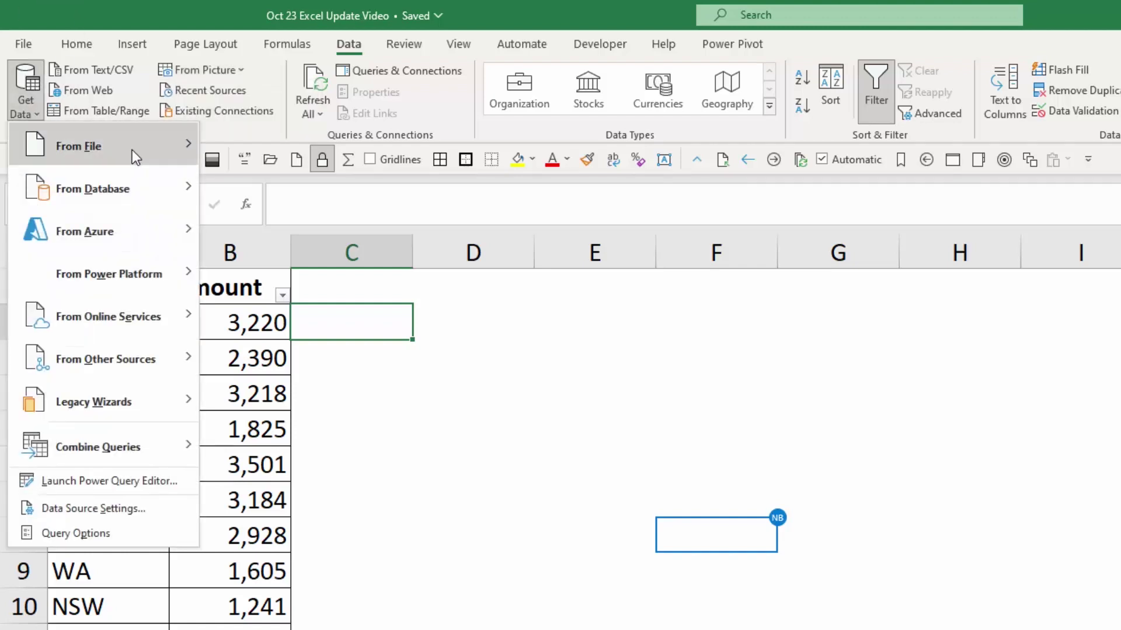
mouse_move(132, 150)
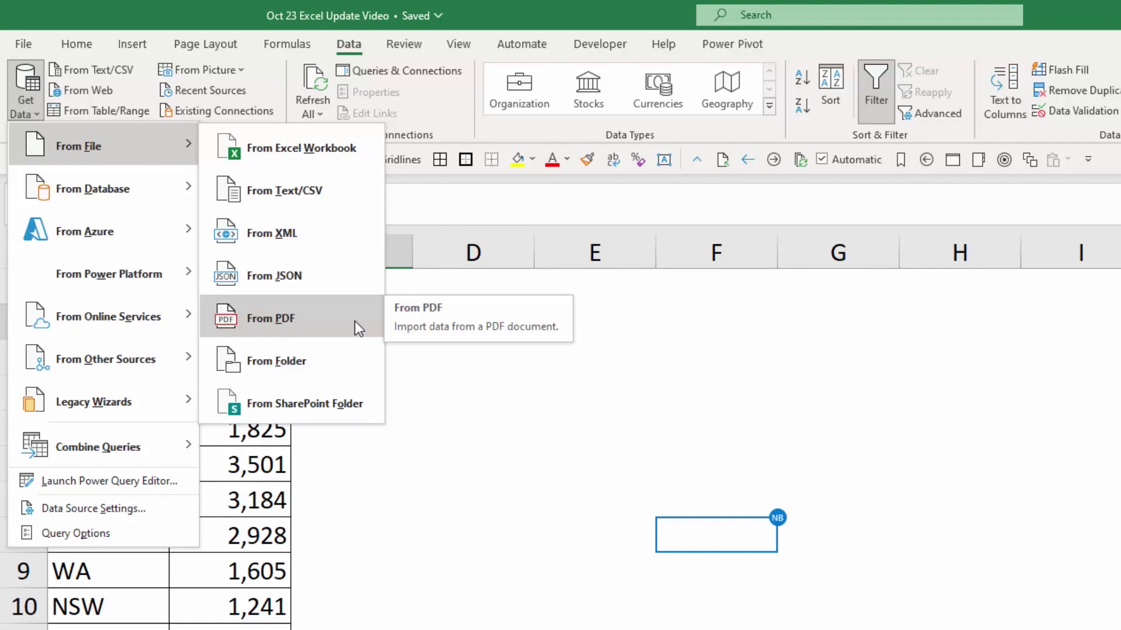
mouse_move(145, 260)
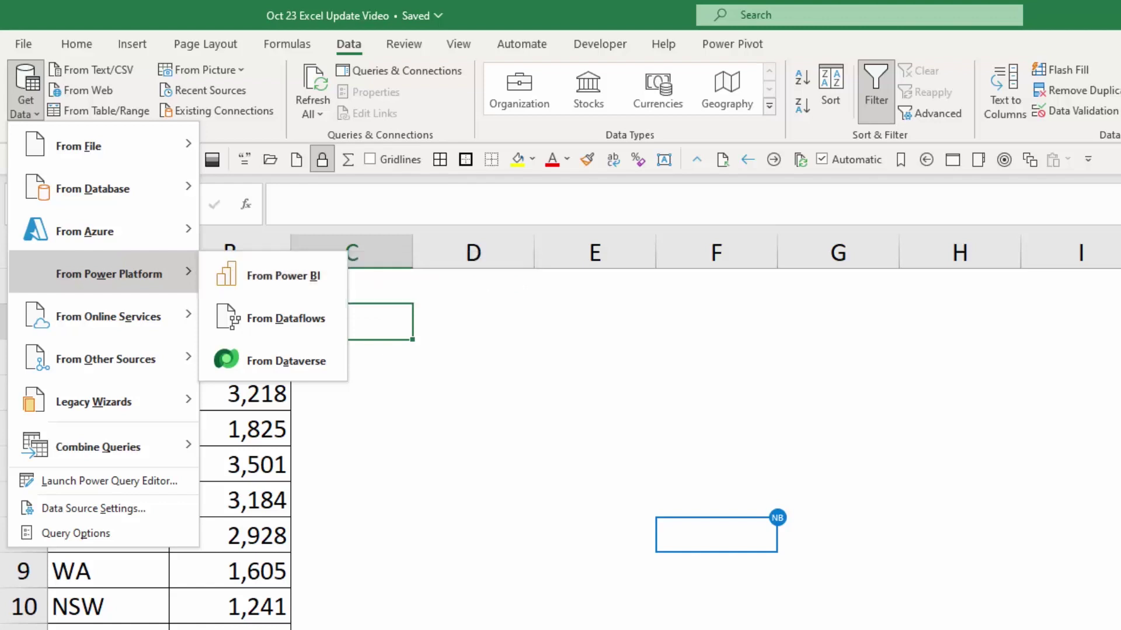
key("Escape")
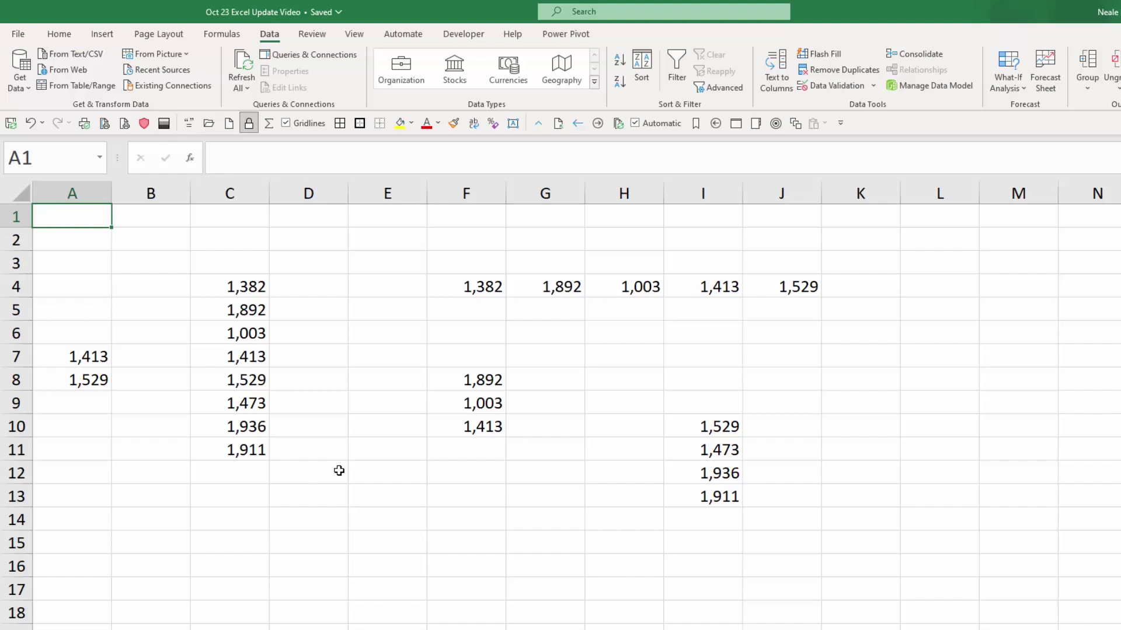
Step: Select F4:J4, then Ctrl-add C4:C11, F8:F10, I10:I13 and A7:A8
left_click_drag(476, 286, 808, 289)
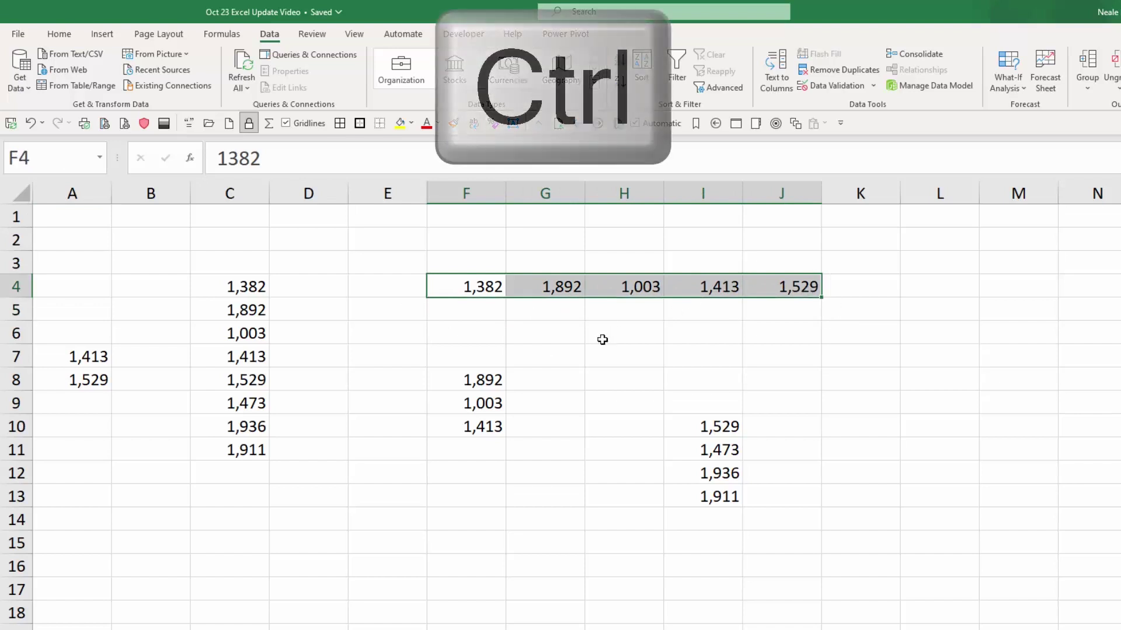
left_click_drag(257, 284, 237, 447)
left_click_drag(438, 387, 462, 427)
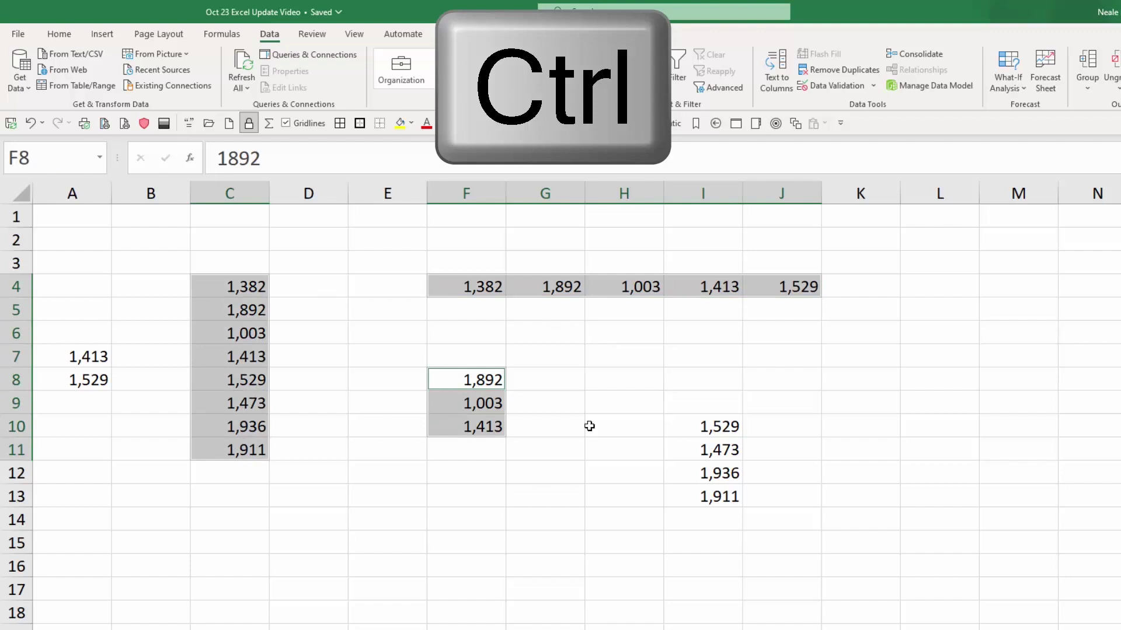
left_click_drag(728, 425, 718, 492)
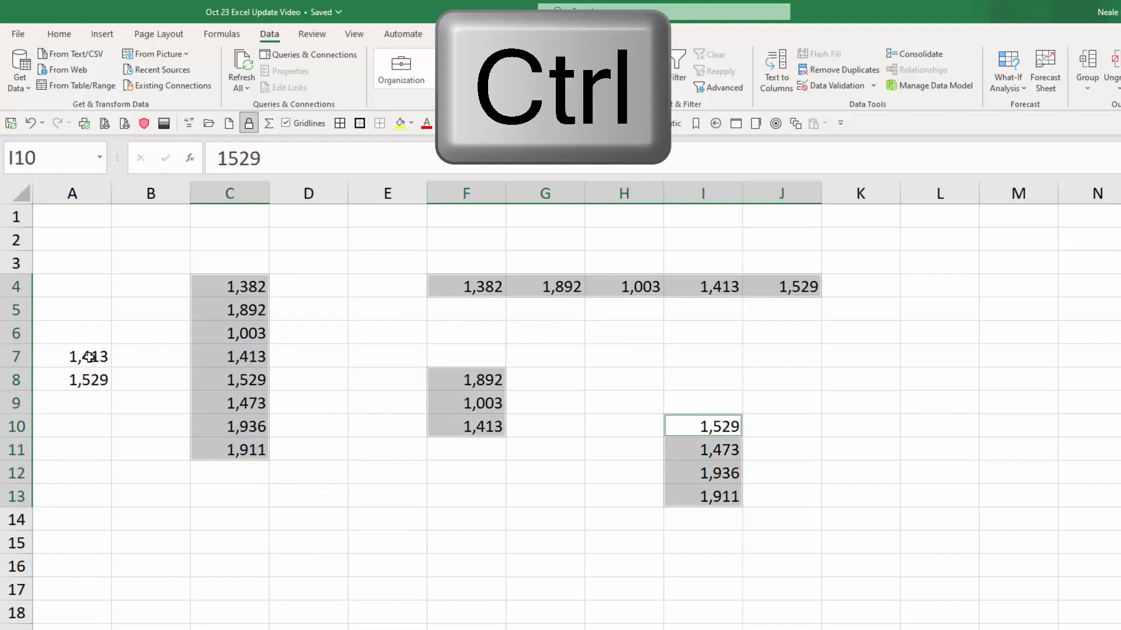
left_click_drag(90, 356, 88, 382)
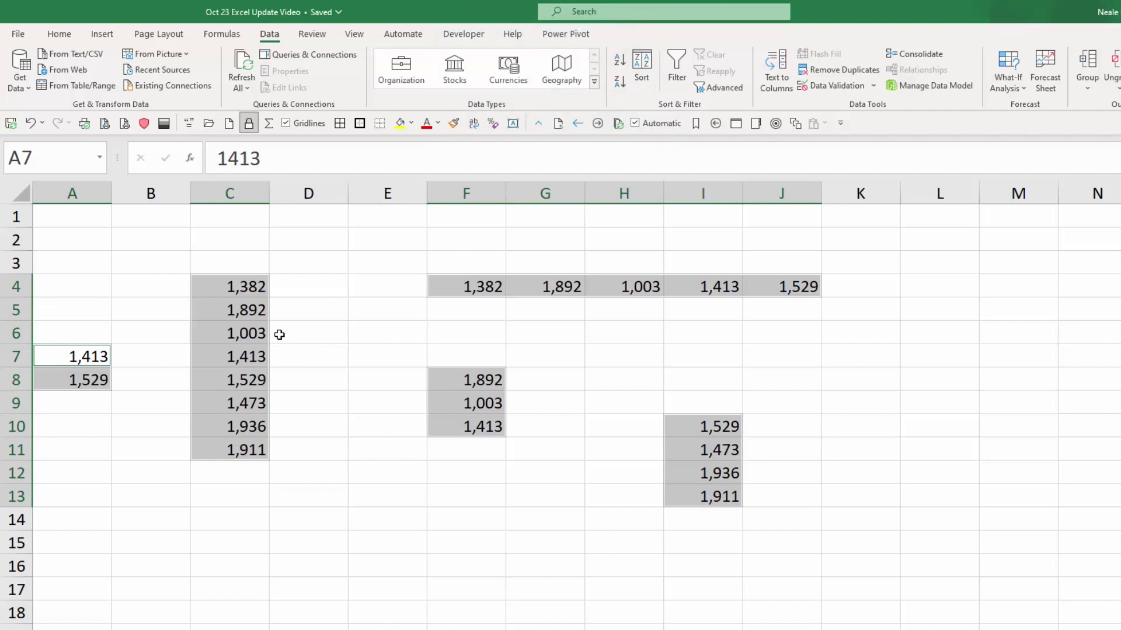
left_click_drag(245, 289, 244, 447)
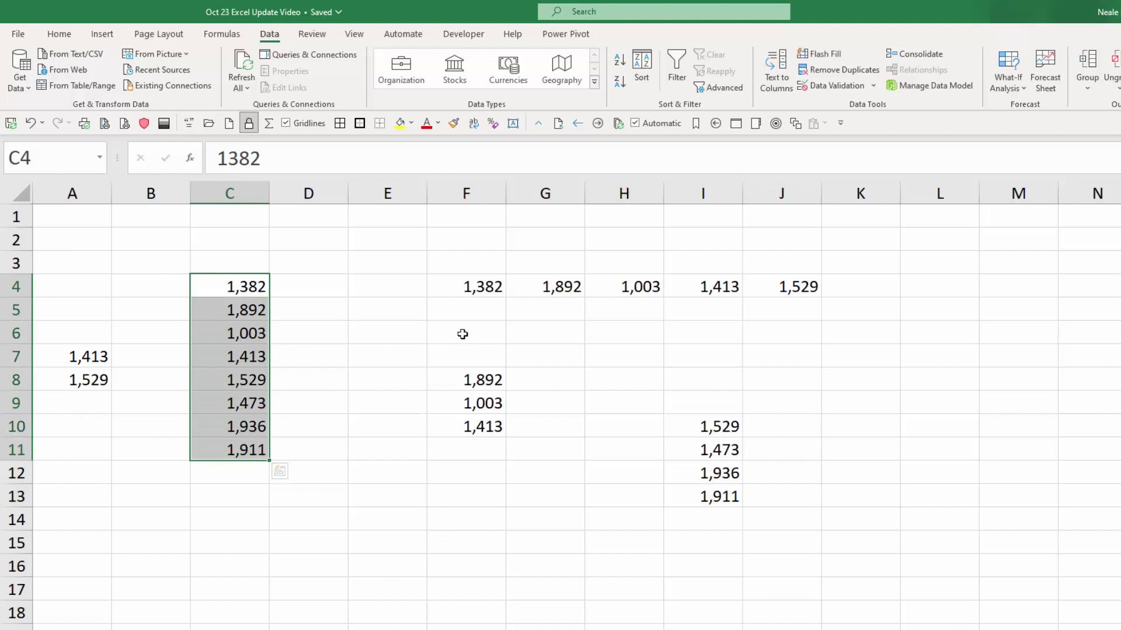
left_click_drag(478, 286, 753, 287)
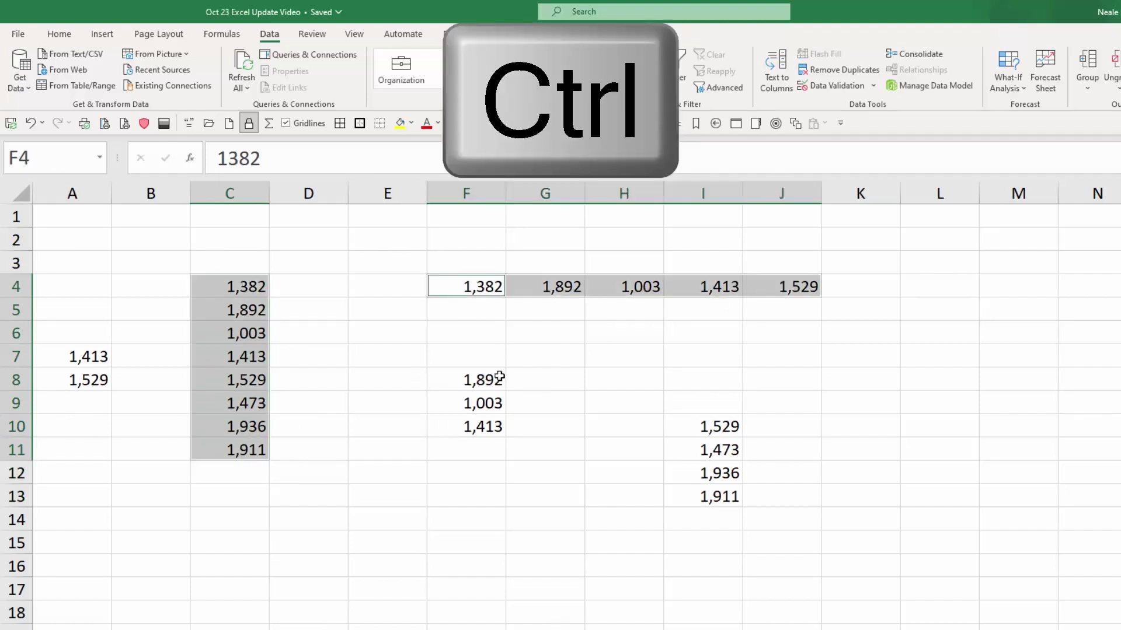
left_click_drag(484, 380, 489, 420)
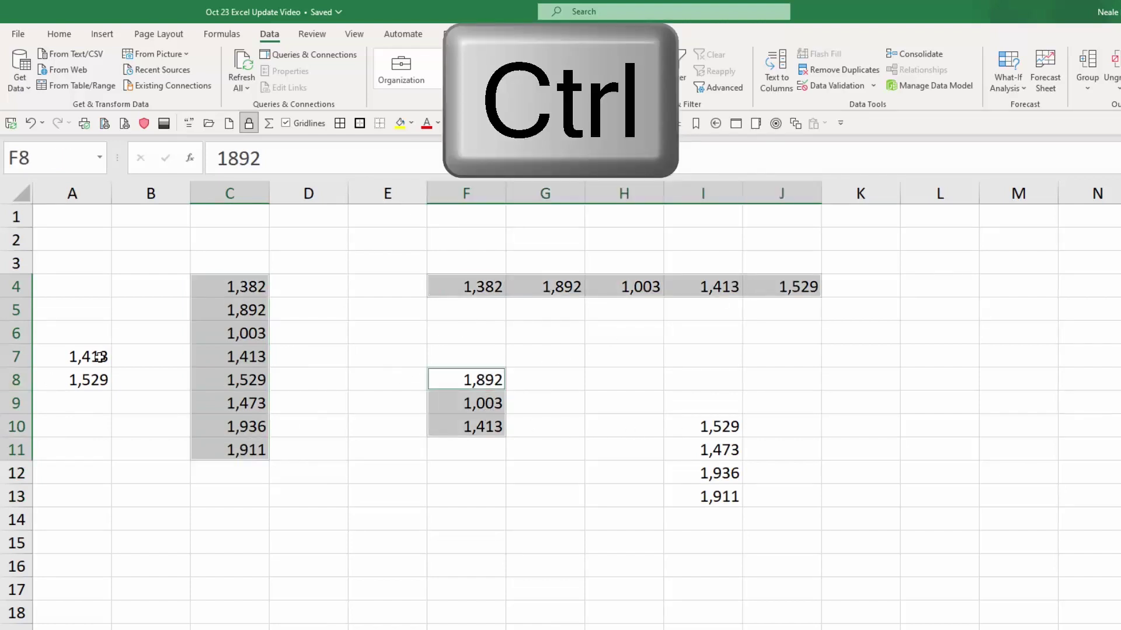
left_click_drag(100, 357, 100, 380)
left_click_drag(703, 427, 718, 474)
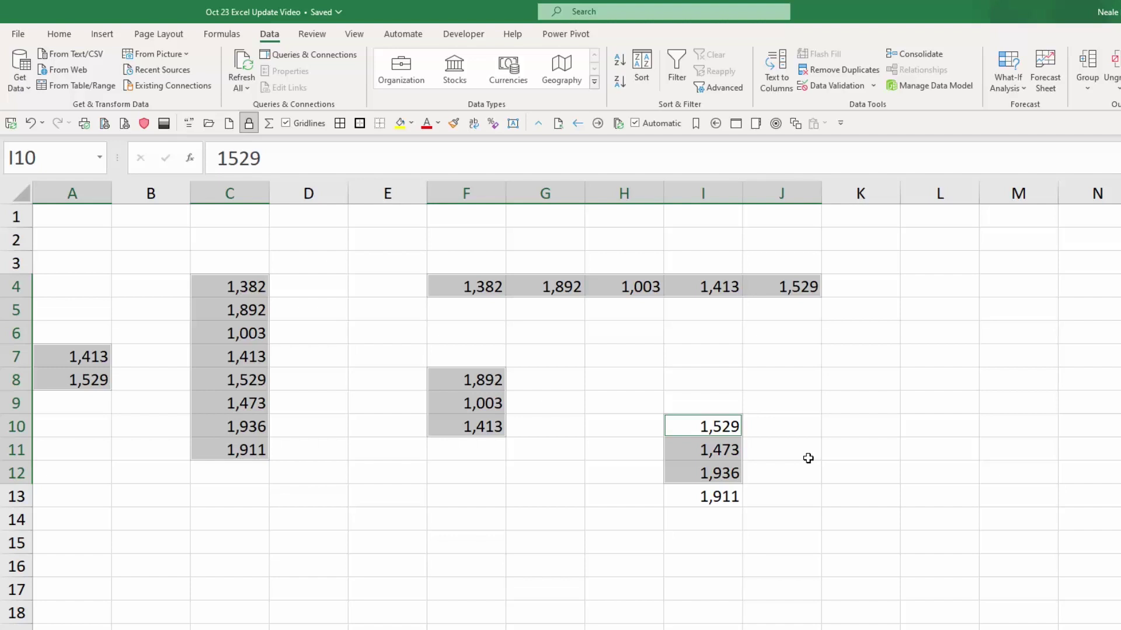
left_click_drag(718, 426, 796, 472)
left_click(718, 427, "ctrl")
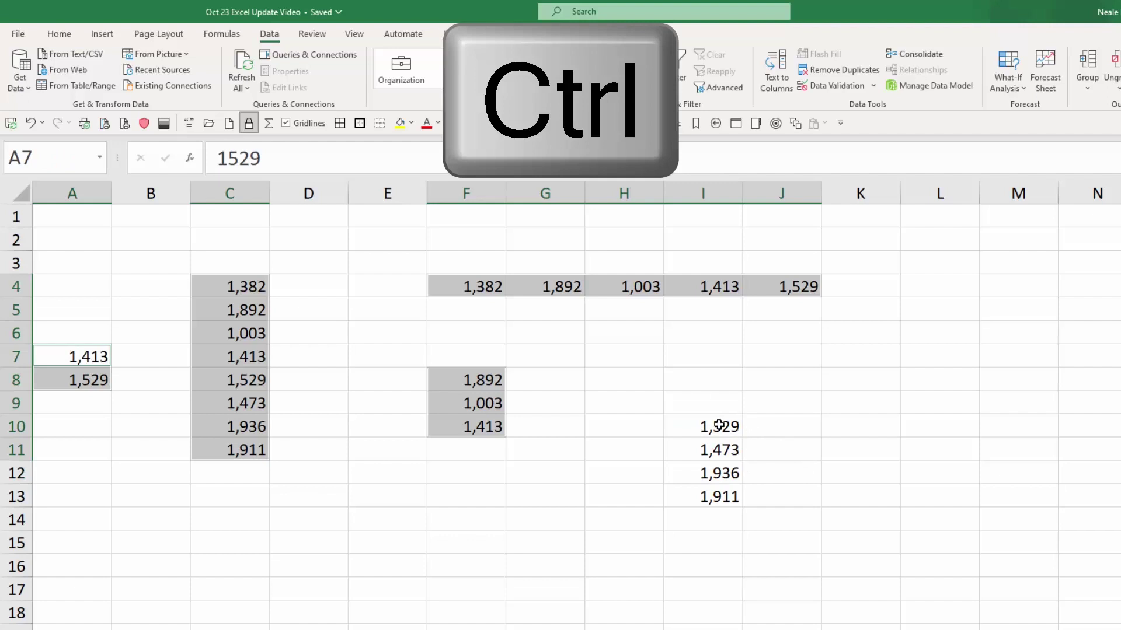
left_click_drag(718, 426, 719, 496)
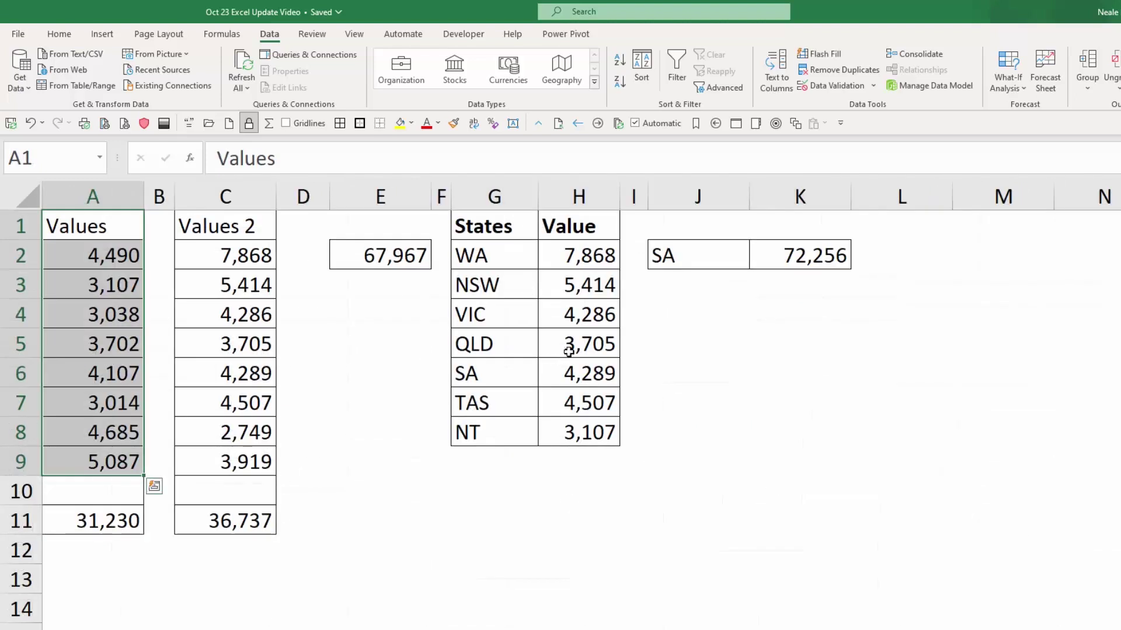
Step: Preview C11's value 36737 inside E2's =A11+C11 formula, leaving E2 at 67,967
left_click(491, 258)
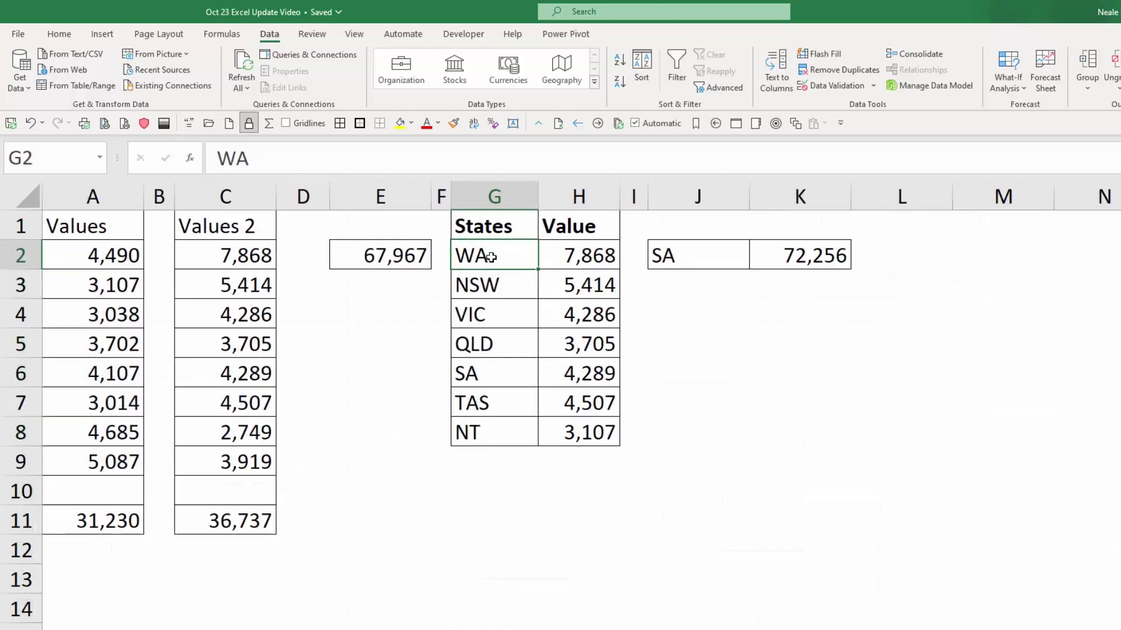
left_click(381, 257)
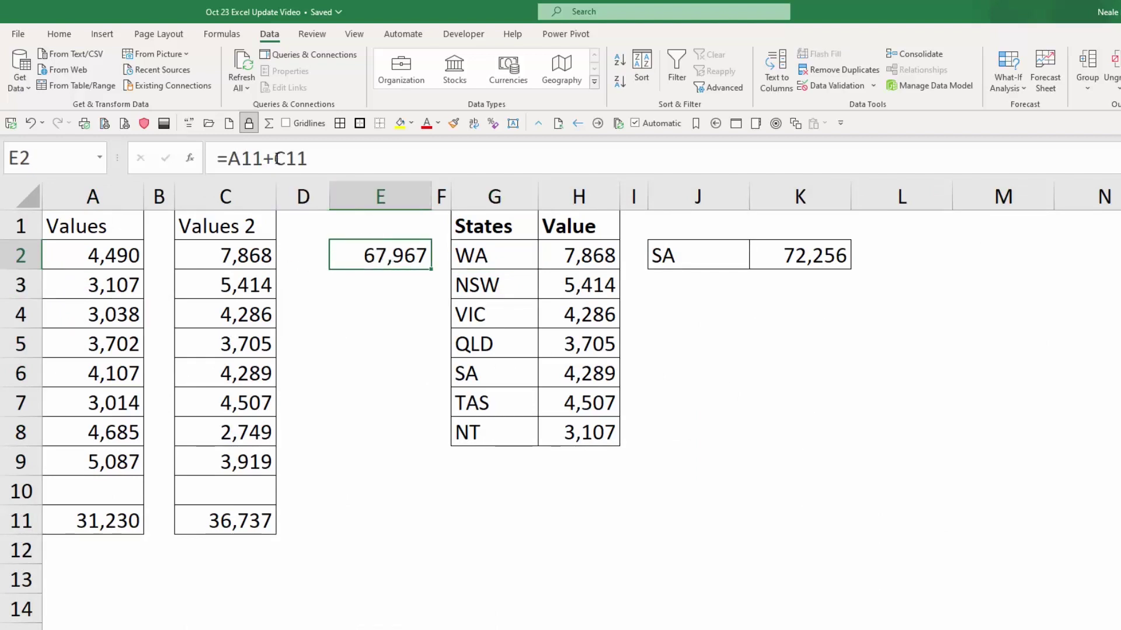
left_click_drag(274, 158, 316, 157)
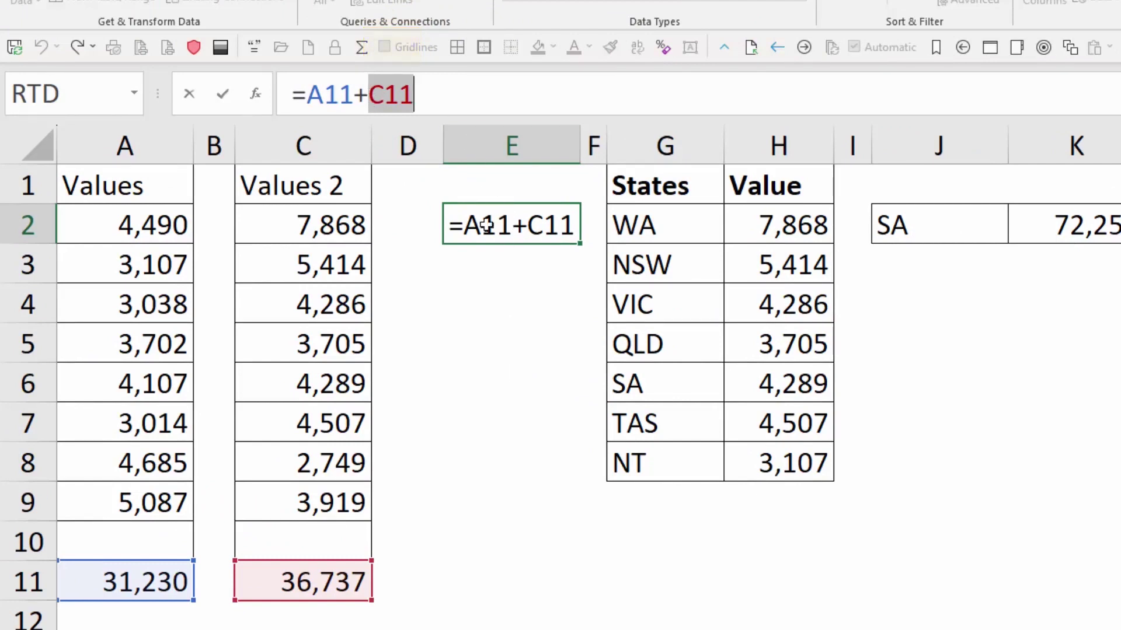
left_click(222, 95)
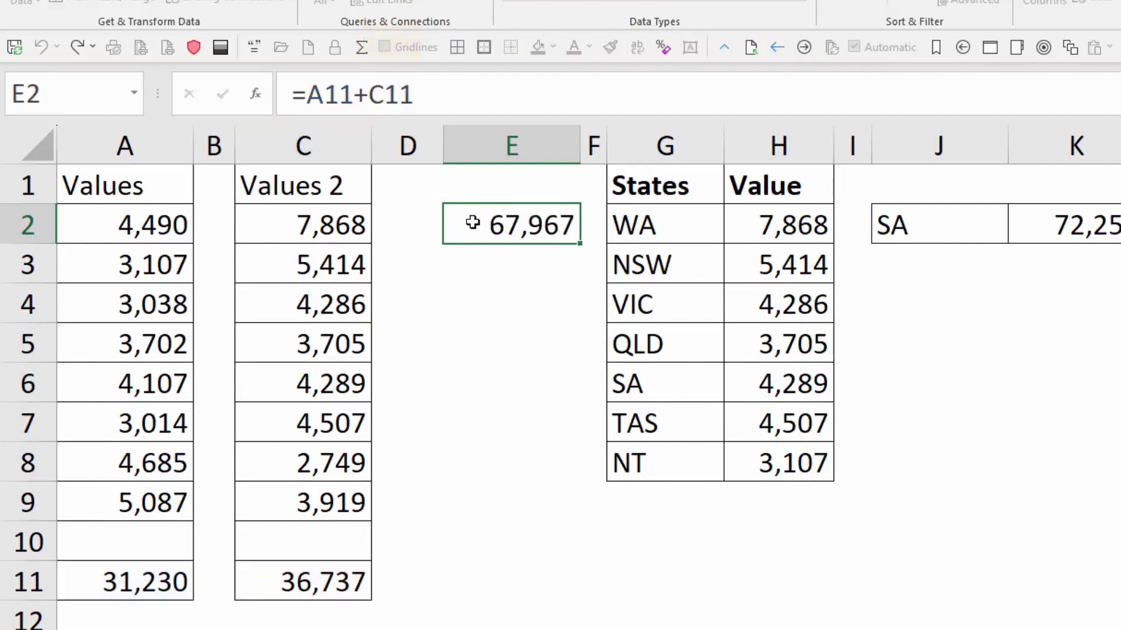
left_click_drag(366, 92, 416, 93)
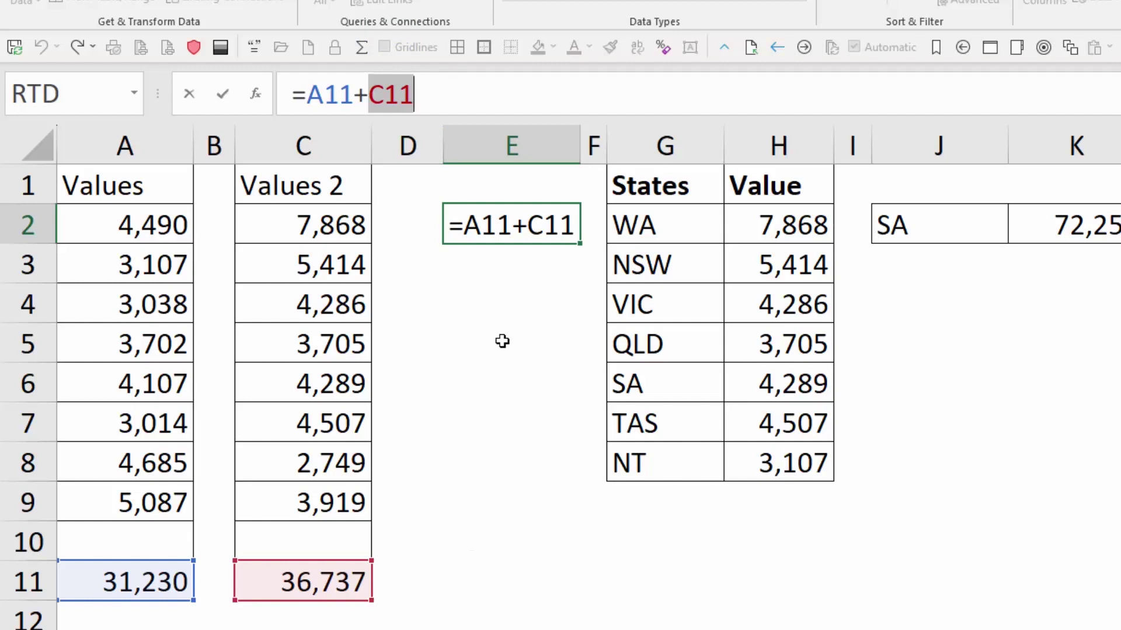
Step: Evaluate the XLOOKUP part of K2's formula to 4289, then cancel to keep the formula
key("ctrl+Return")
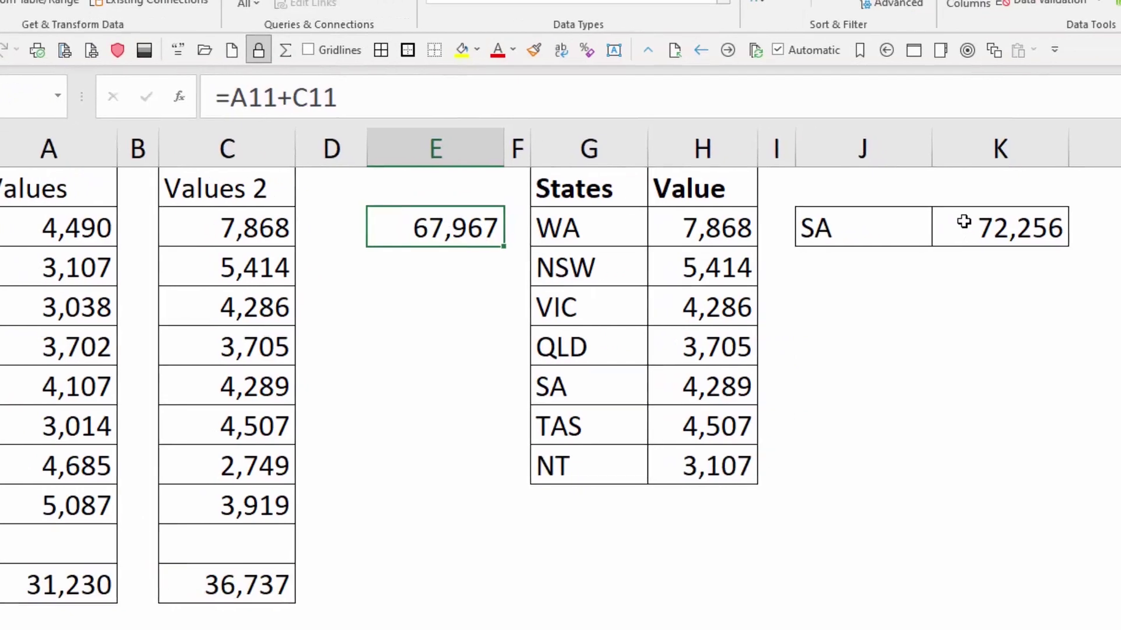
left_click(1039, 225)
left_click_drag(78, 103, 416, 117)
left_click(242, 58)
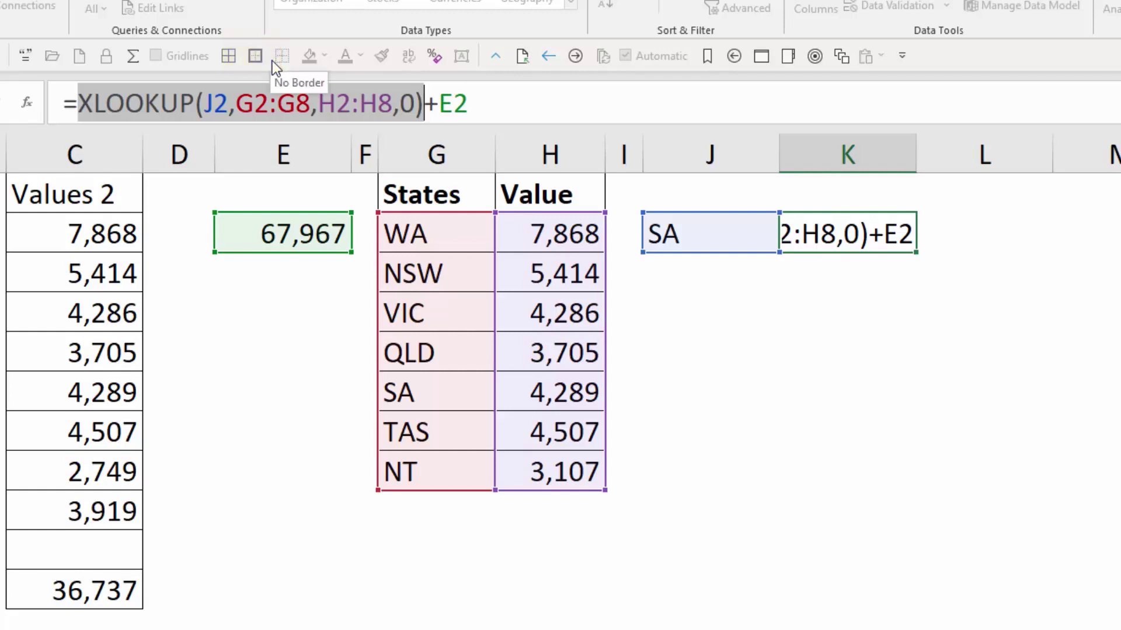
key("F9")
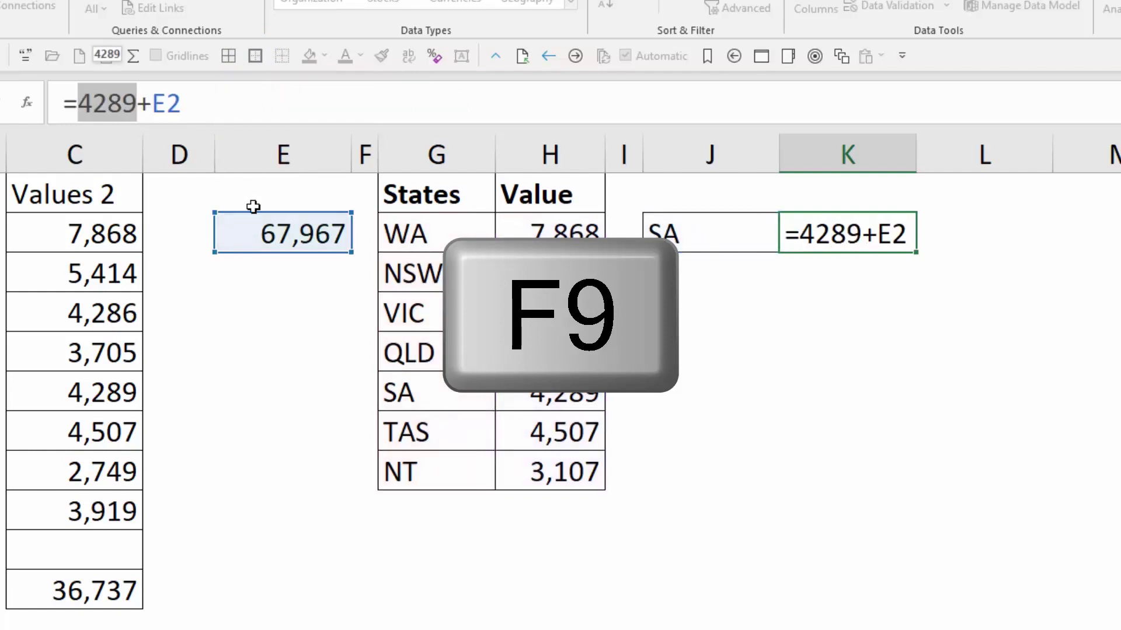
key("Escape")
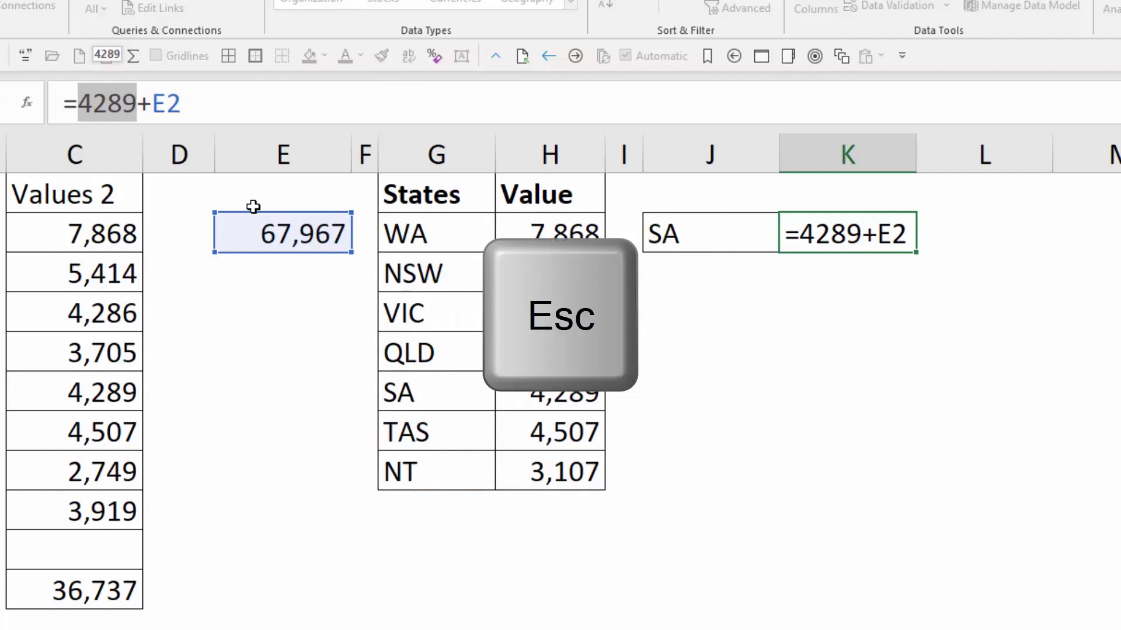
key("Escape")
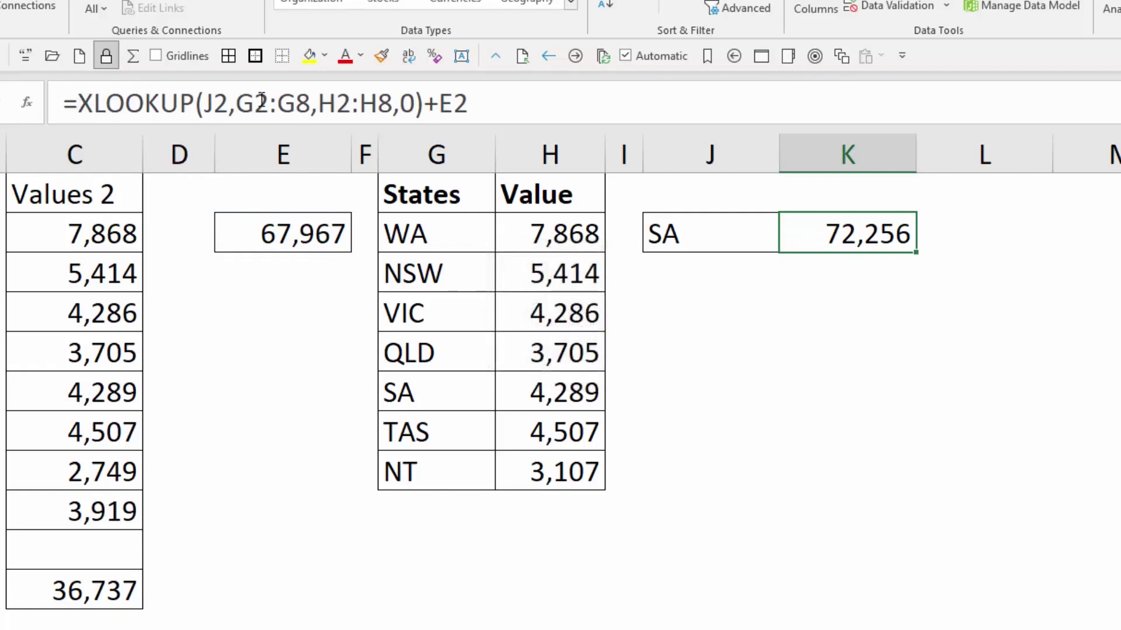
left_click_drag(78, 104, 423, 103)
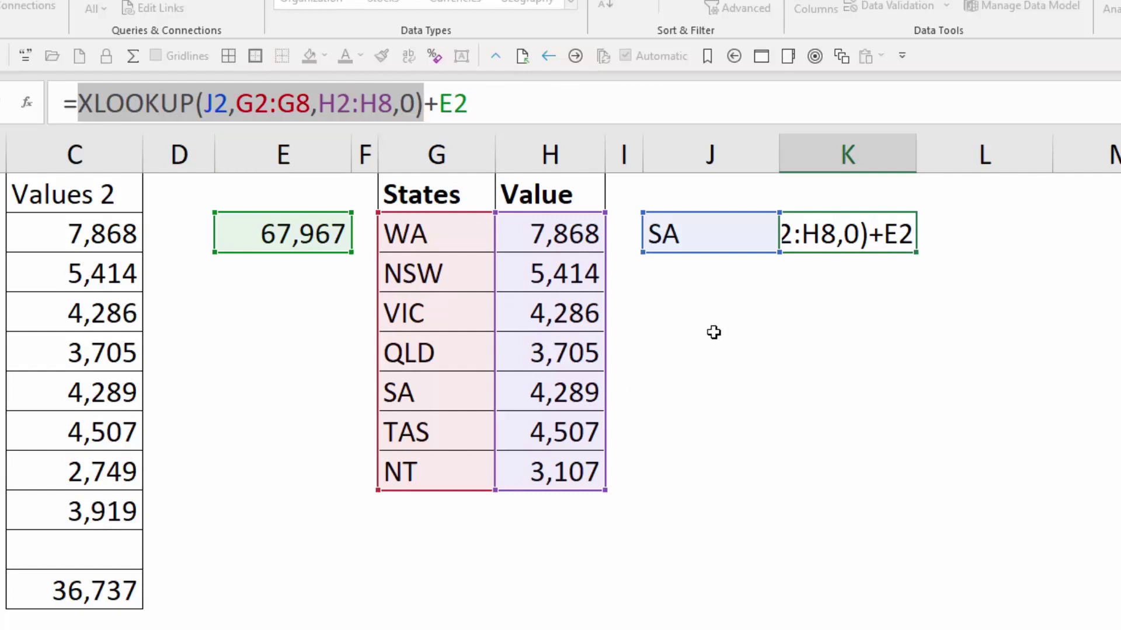
key("Escape")
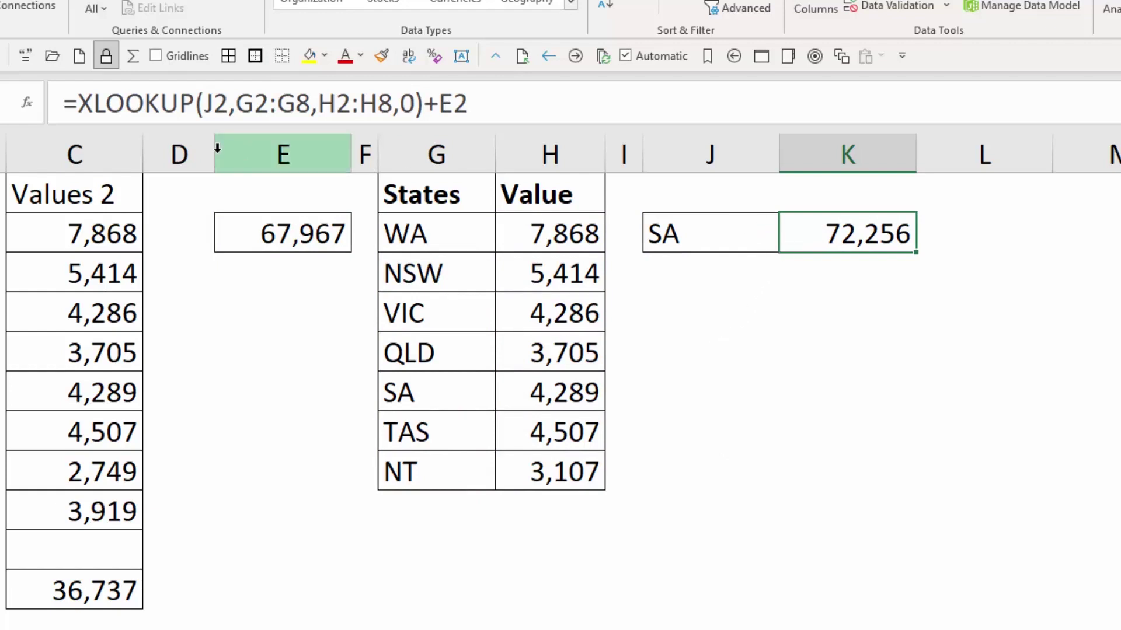
left_click_drag(80, 103, 401, 150)
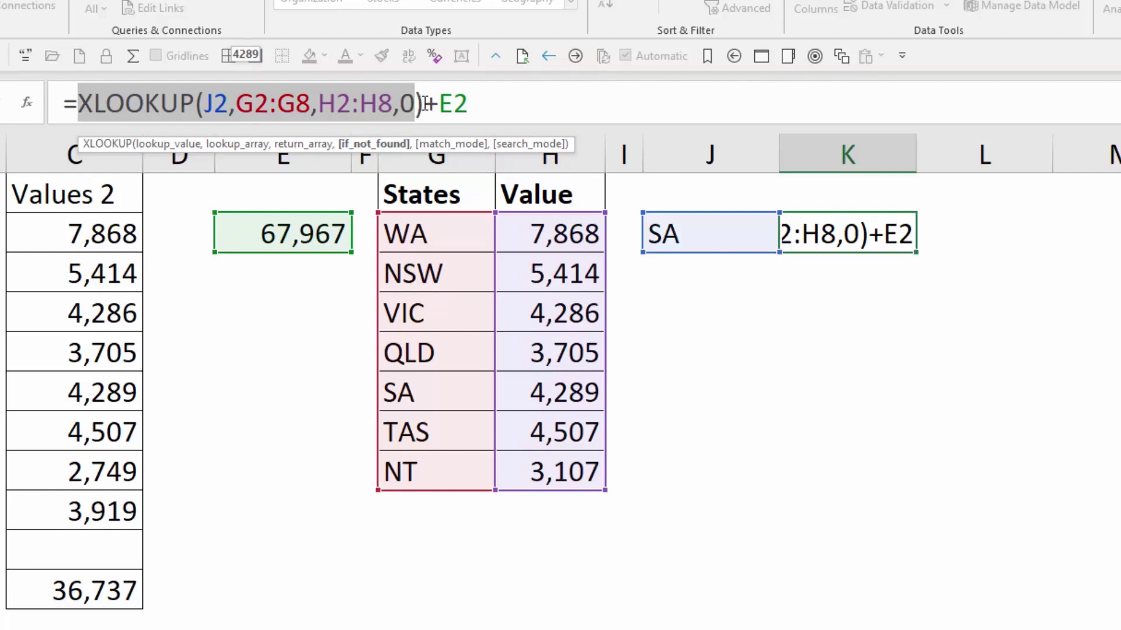
key("Right")
left_click_drag(421, 103, 258, 129)
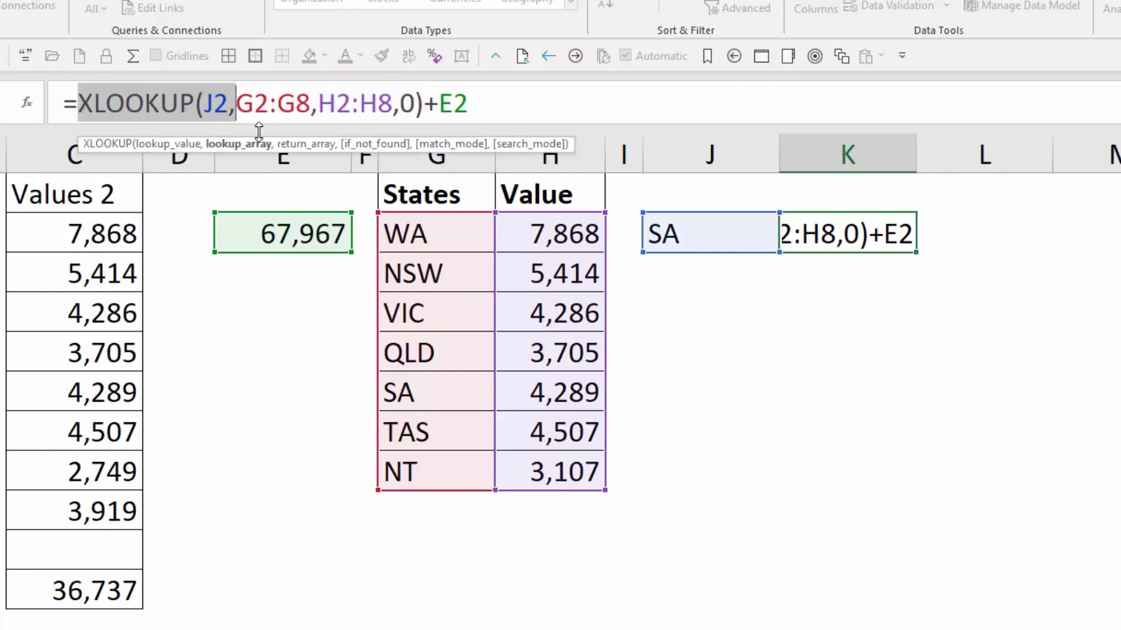
left_click(78, 99)
left_click_drag(79, 99, 453, 103)
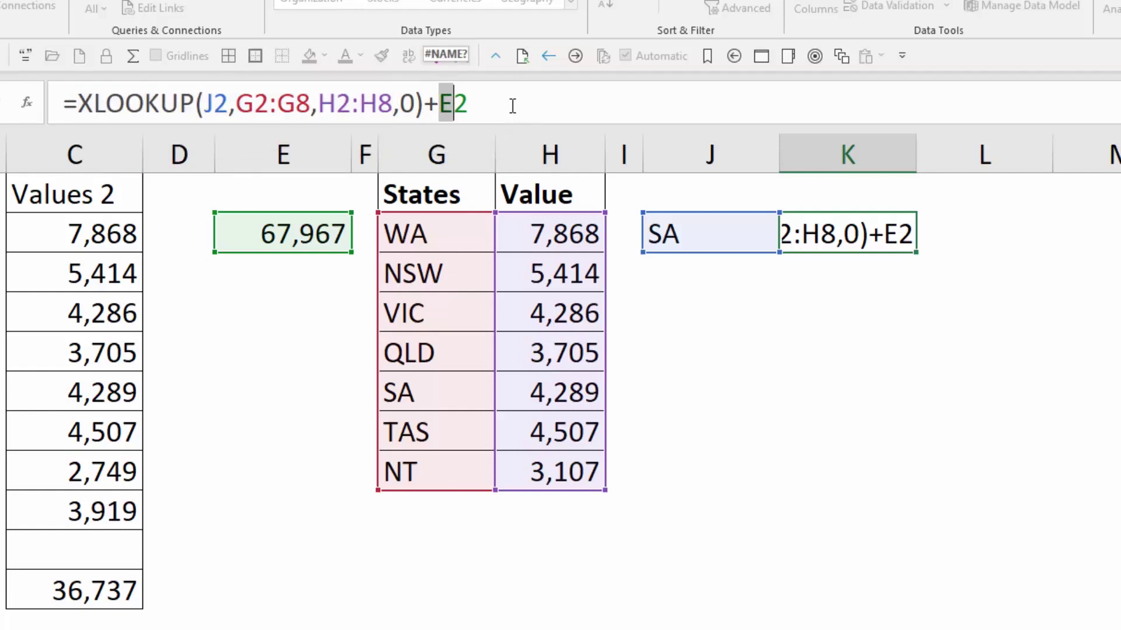
double_click(471, 105)
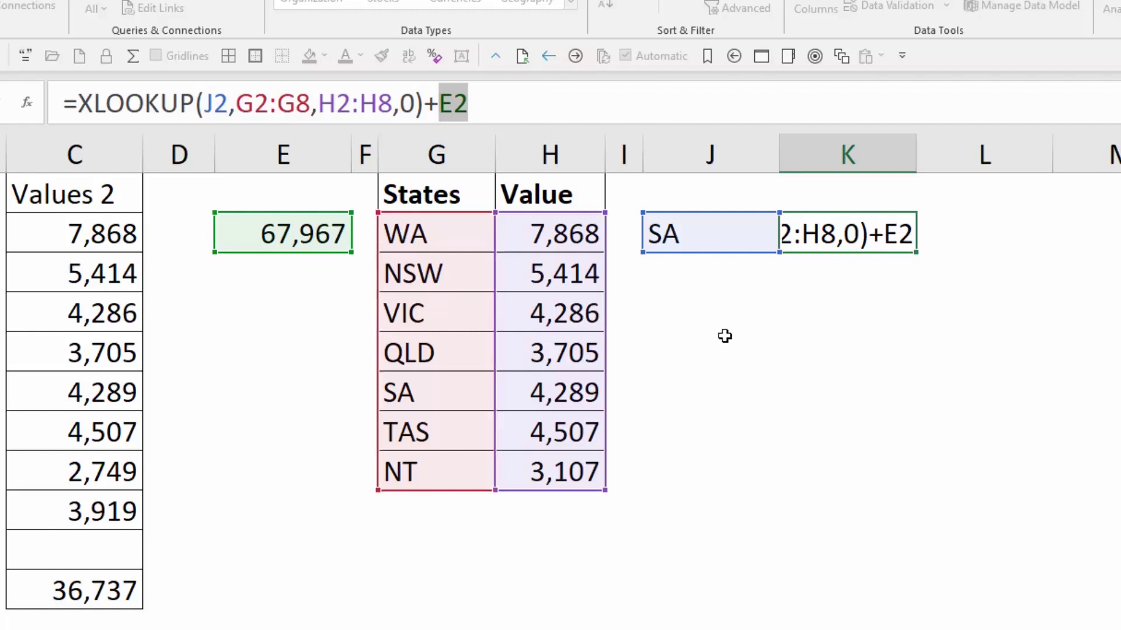
left_click(732, 388)
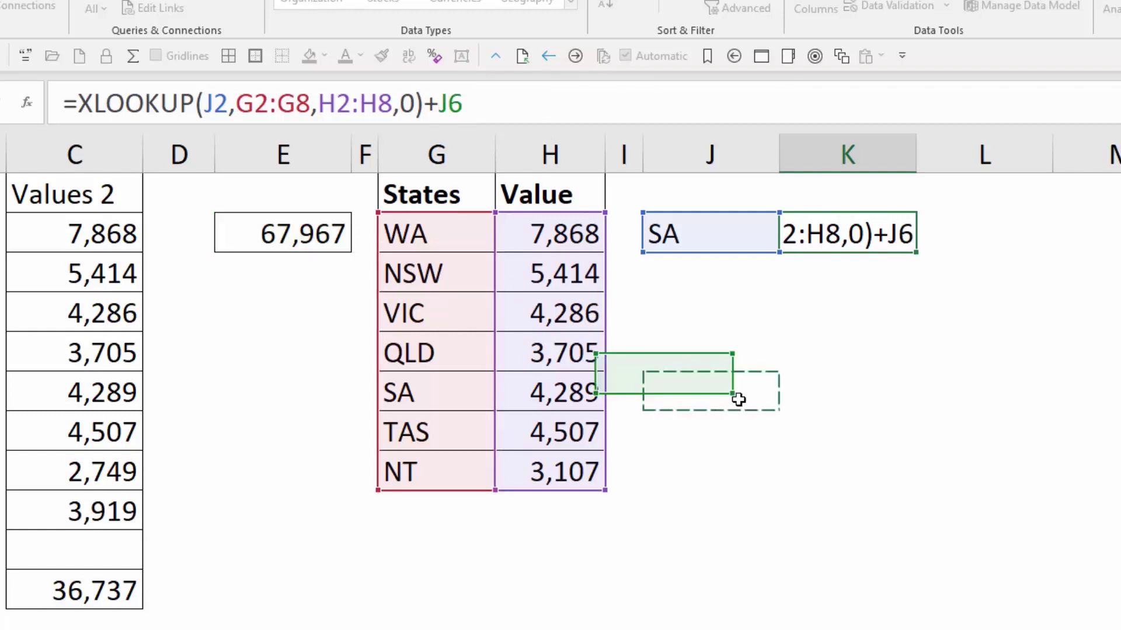
key("Escape")
left_click(722, 339)
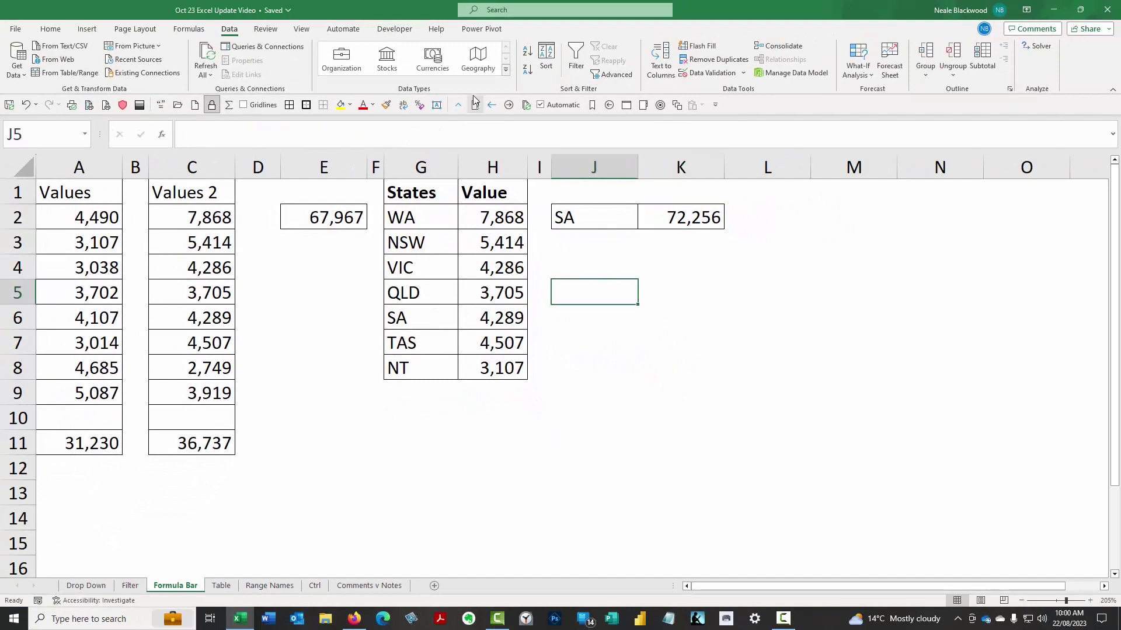
Step: Check the Office Scripts under Automate, then show the Navigation pane listing all seven sheets
left_click(344, 29)
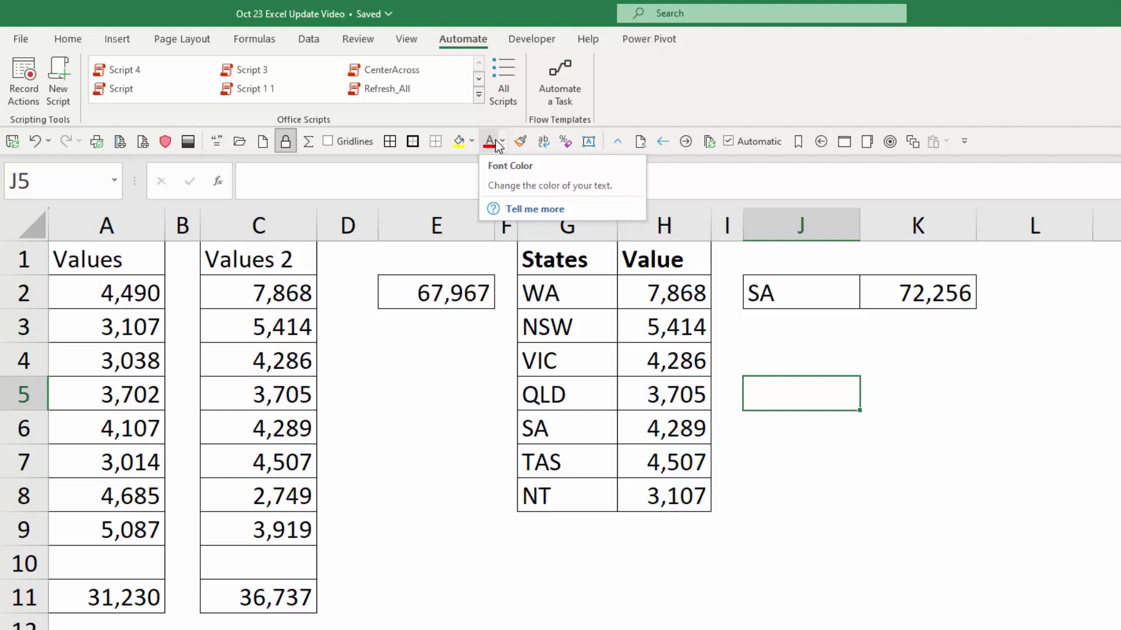
left_click(821, 360)
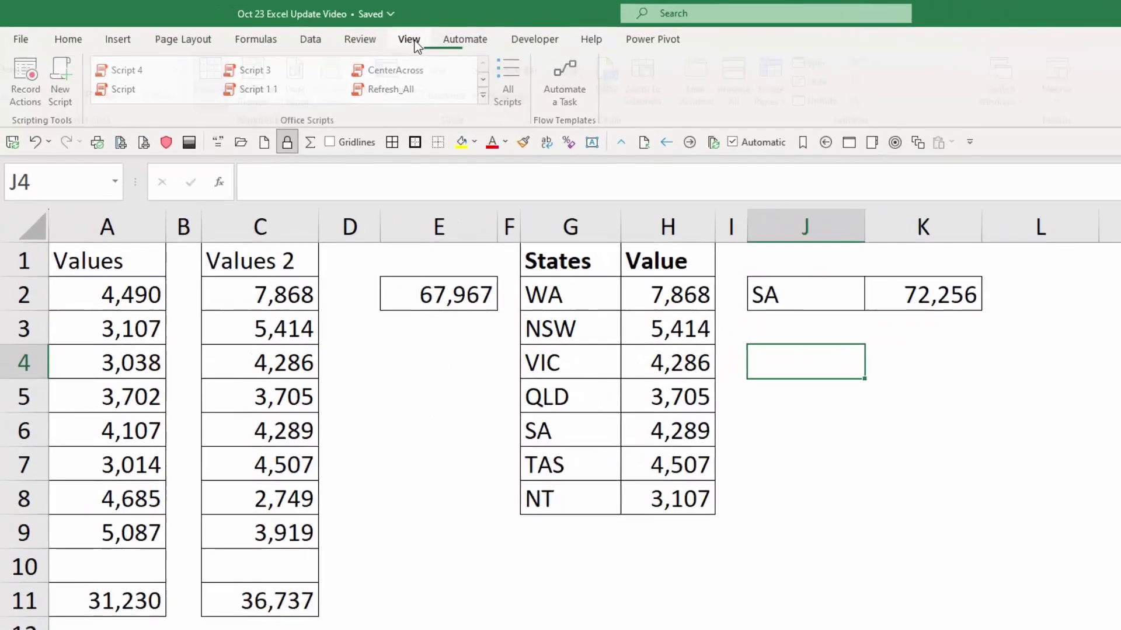
left_click(301, 29)
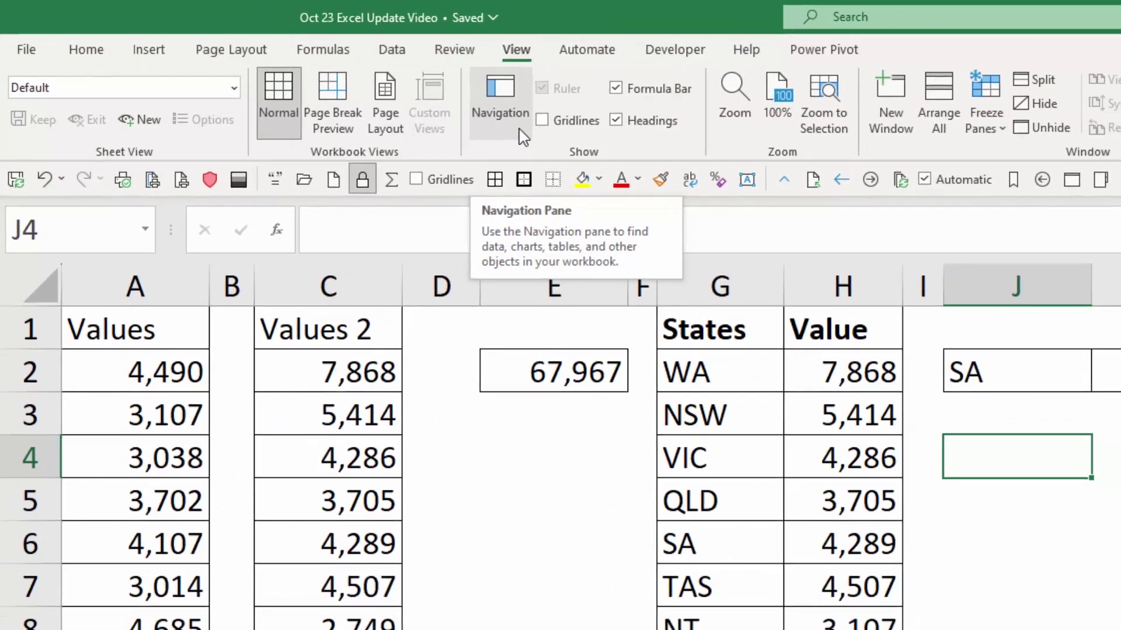
left_click(513, 121)
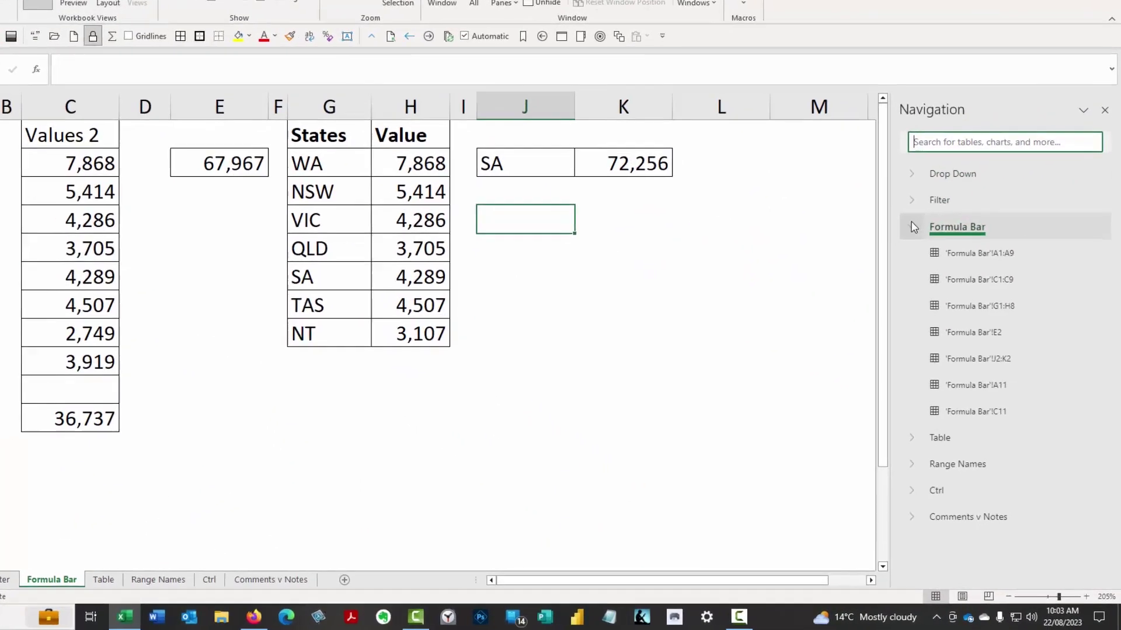
Step: Expand the Formula Bar and Range Names groups to list their ranges, including GST and WComp
left_click(969, 270)
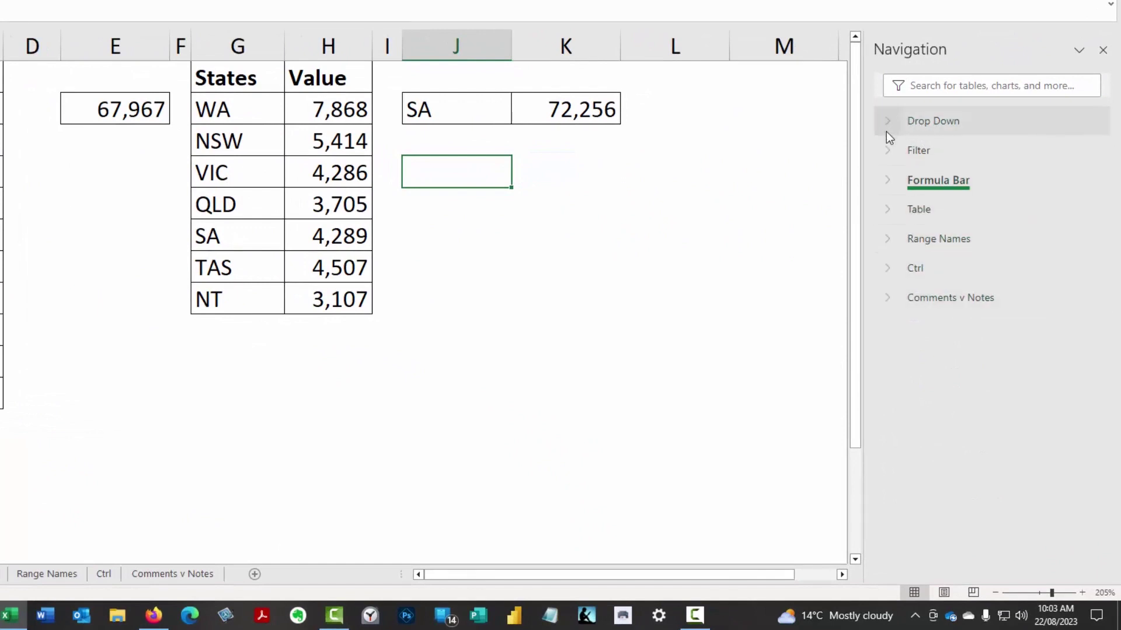
left_click(888, 184)
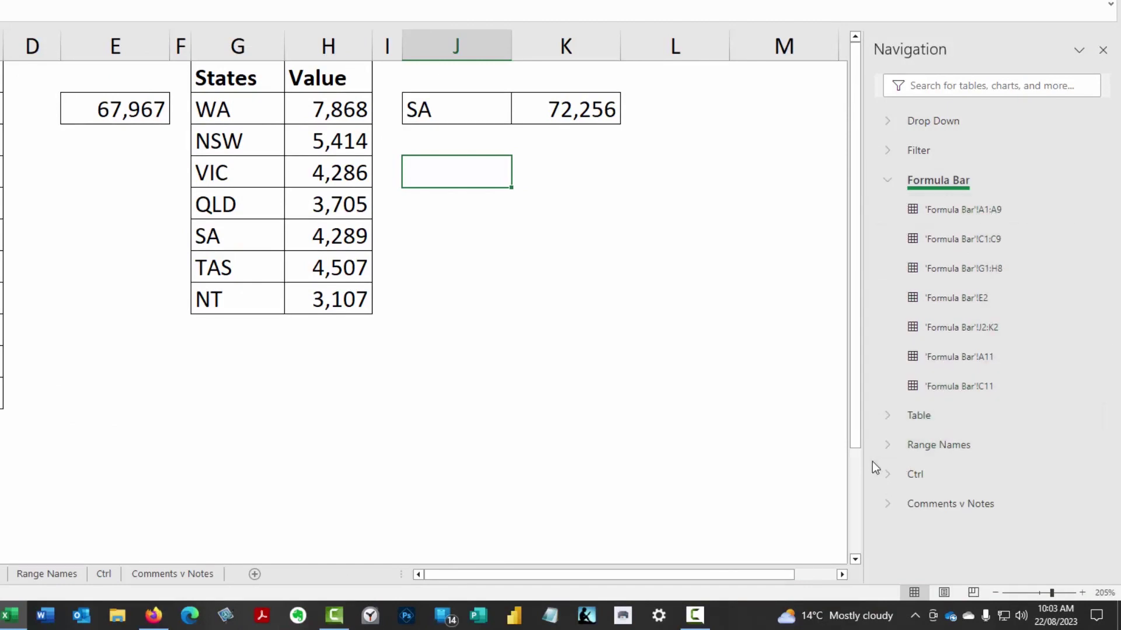
left_click(887, 445)
scroll(1014, 450, "down", 2)
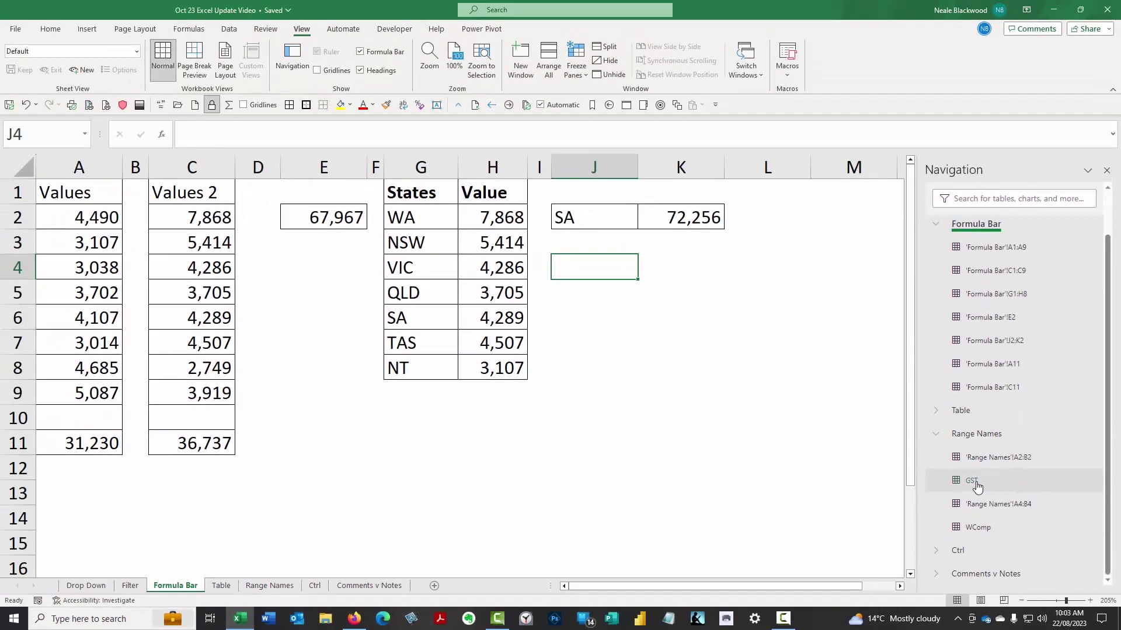
Step: Jump between the named cells GST (10%) and WComp (1.5%), then collapse the Range Names group
left_click(976, 486)
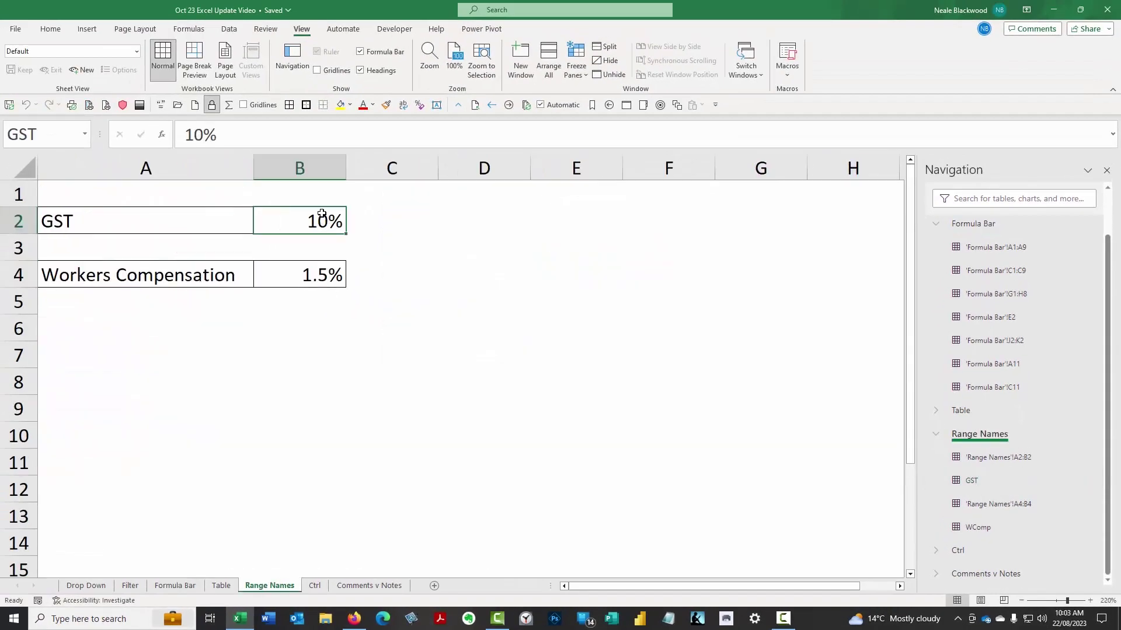
left_click(330, 268)
left_click(329, 221)
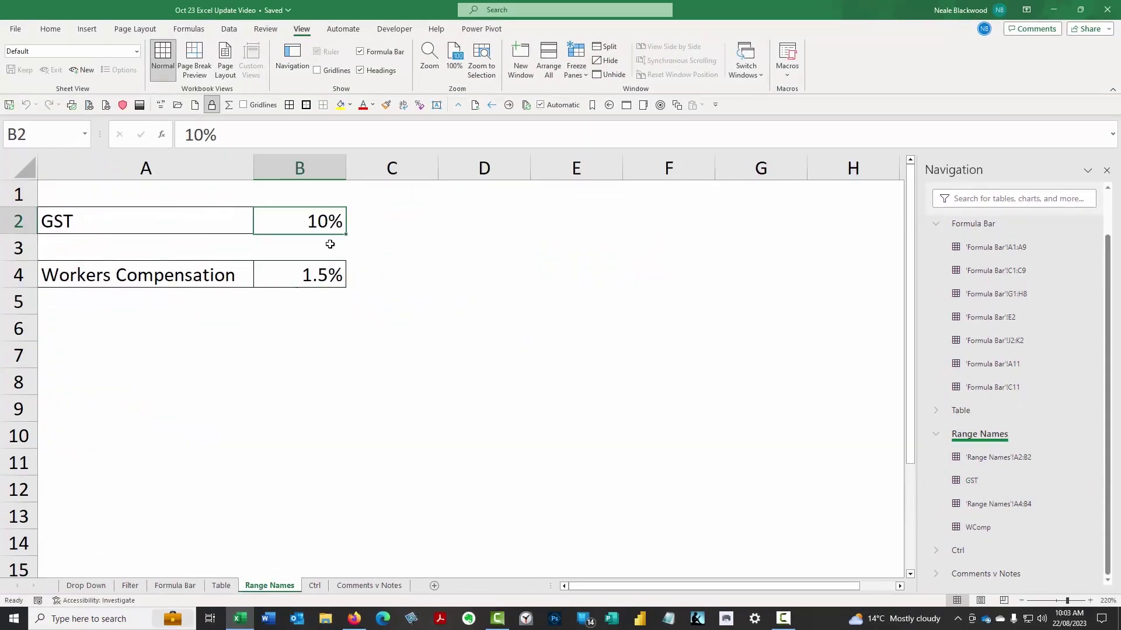
key("Down")
key("Down")
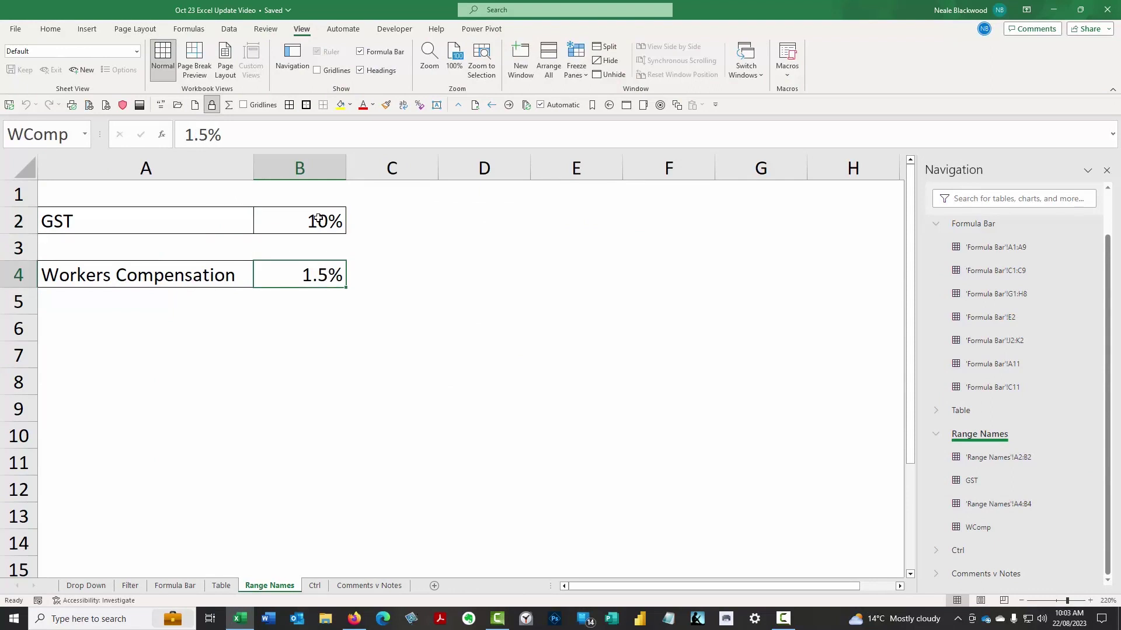
left_click(318, 220)
left_click(320, 266)
left_click(973, 480)
left_click(992, 528)
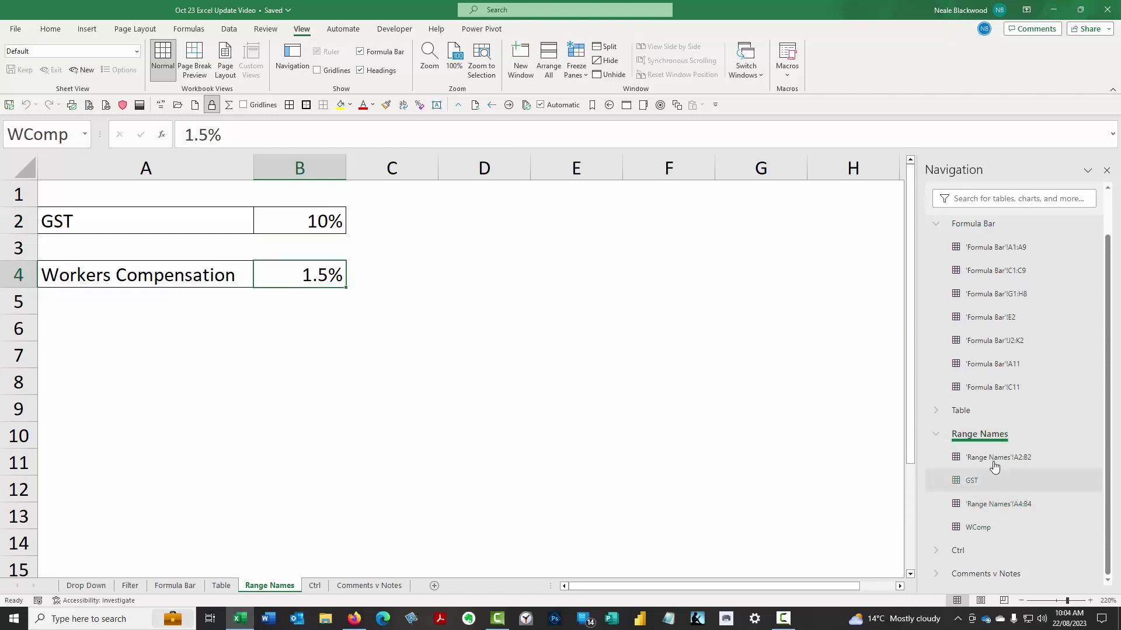
left_click(935, 435)
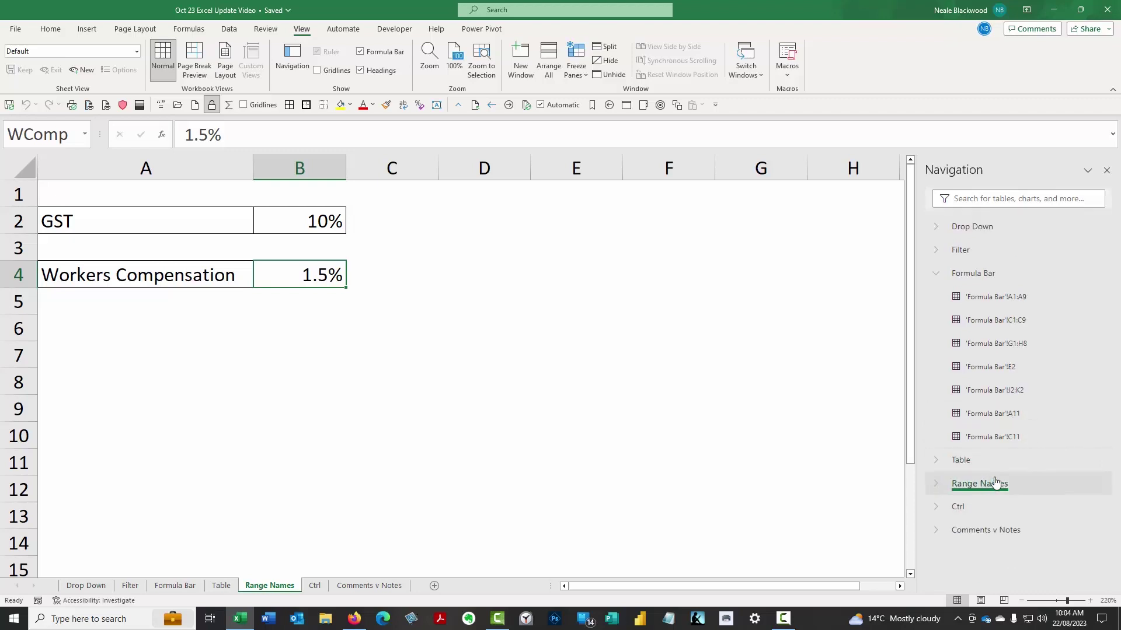
Step: Jump to the tblStates table, inspect amounts 67,052 and 7,621, then collapse the Formula Bar group
left_click(938, 463)
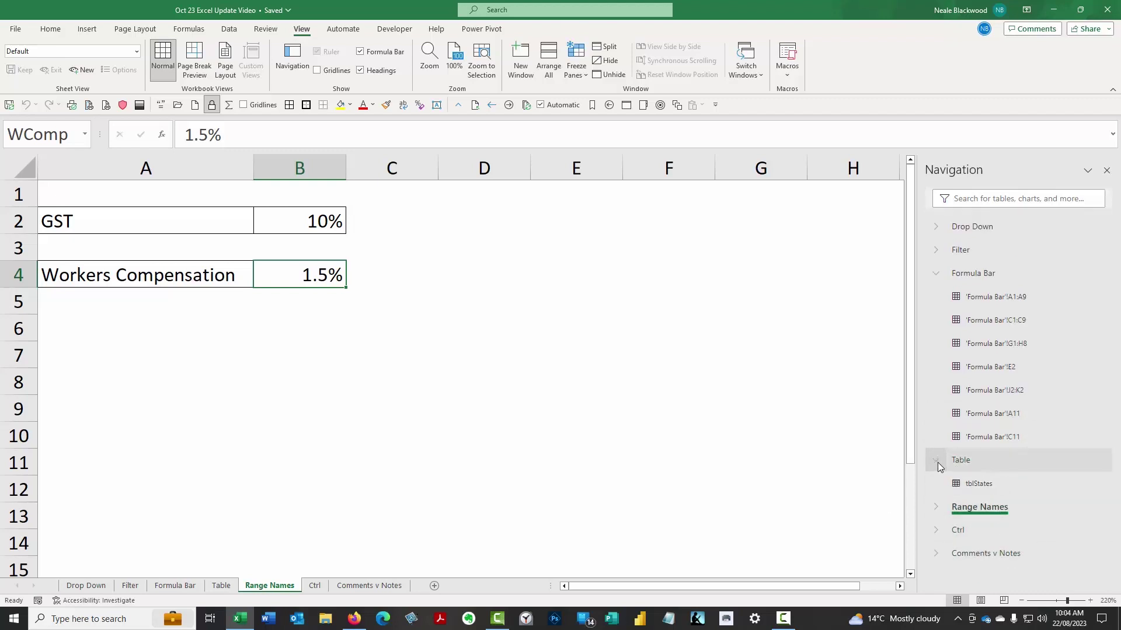
left_click(976, 485)
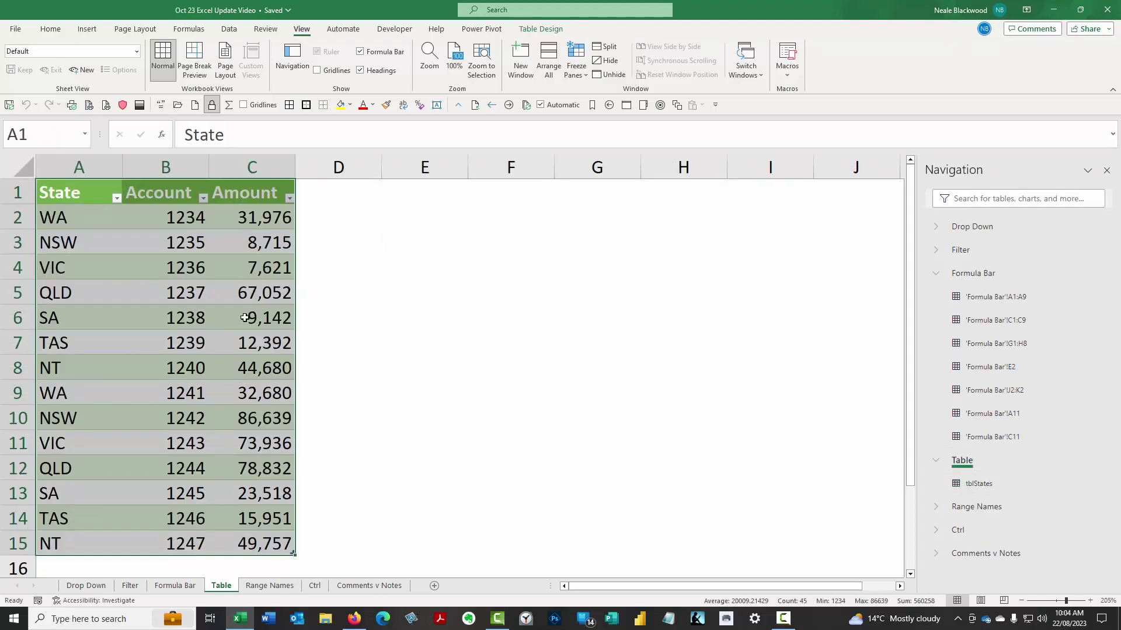
left_click(254, 292)
left_click(229, 264)
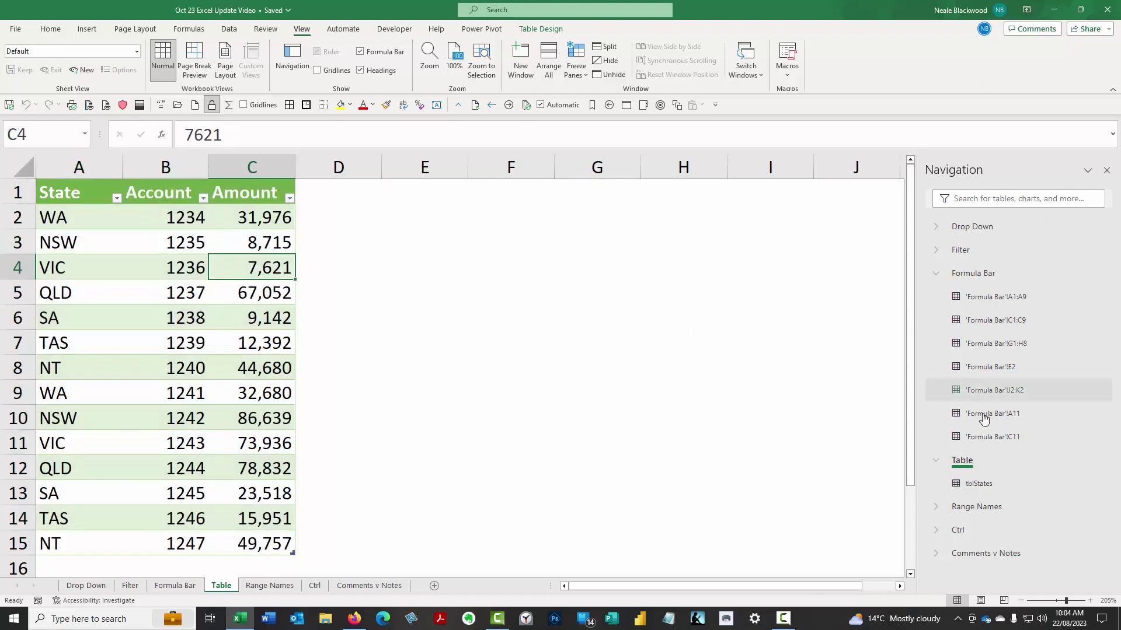
left_click(940, 273)
Step: Collapse Table, expand Ctrl, go to Ctrl!I10:I13, and collapse the Ctrl group again
left_click(941, 298)
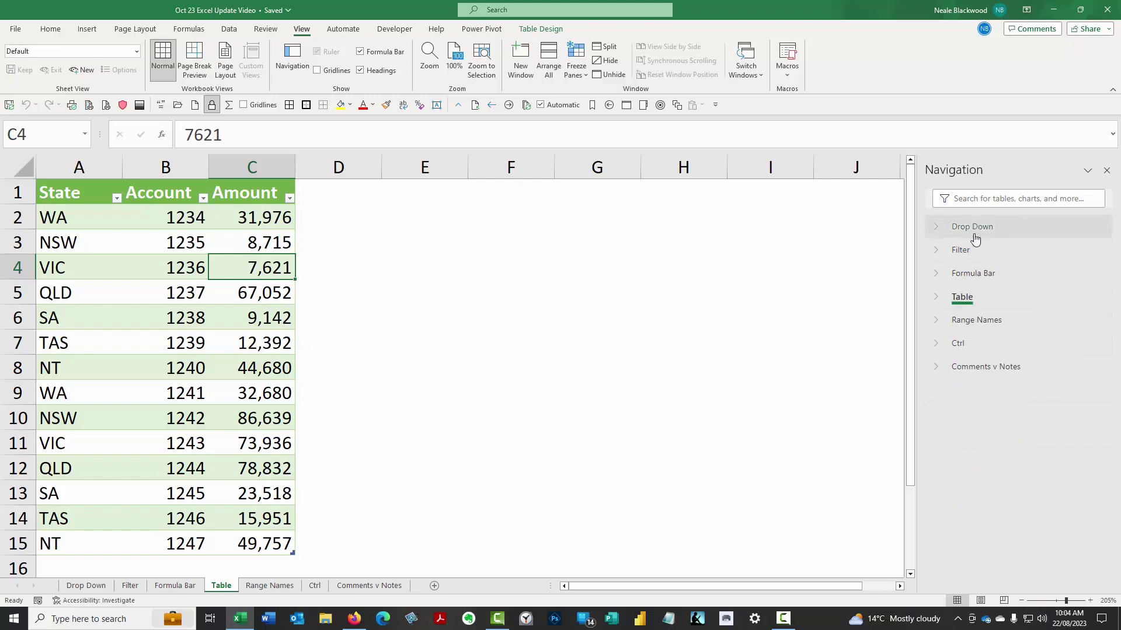
left_click(940, 343)
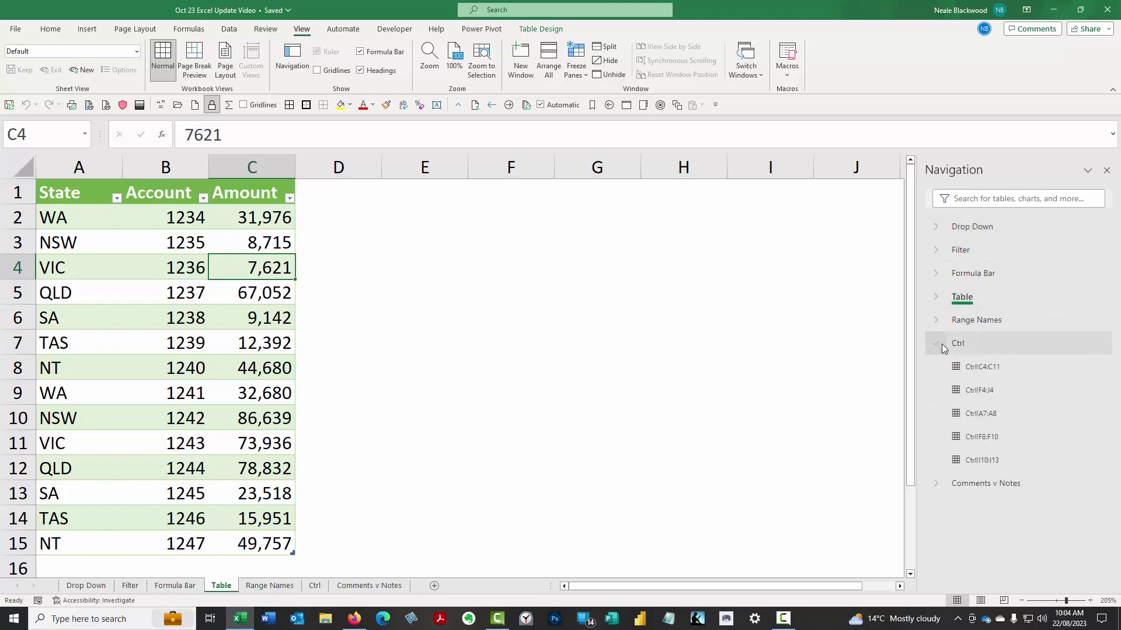
left_click(991, 460)
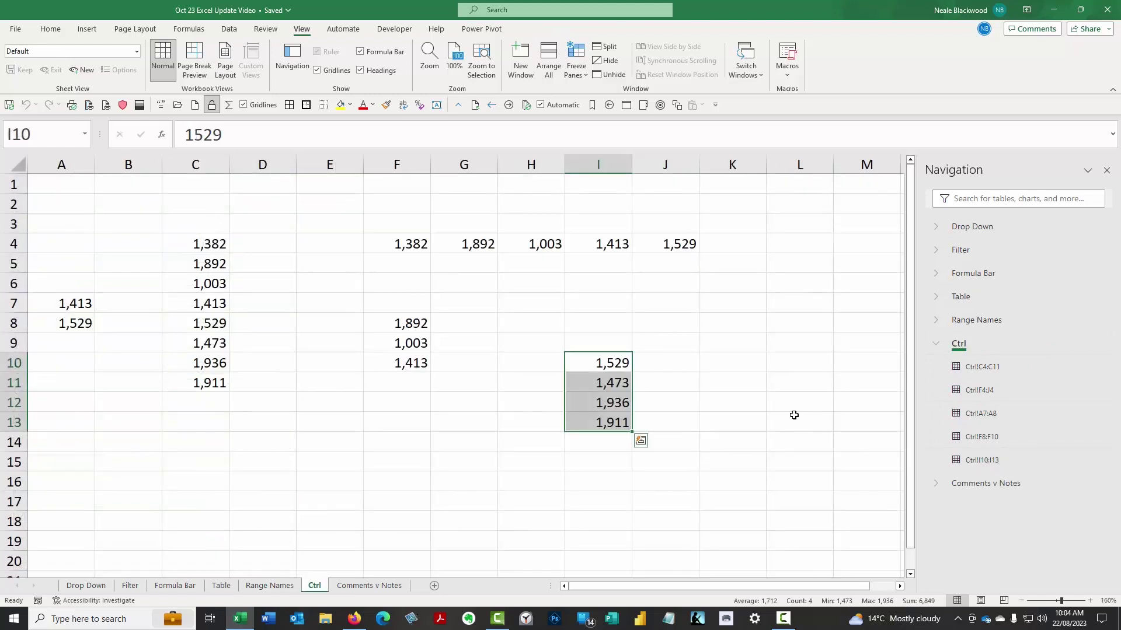
left_click(938, 344)
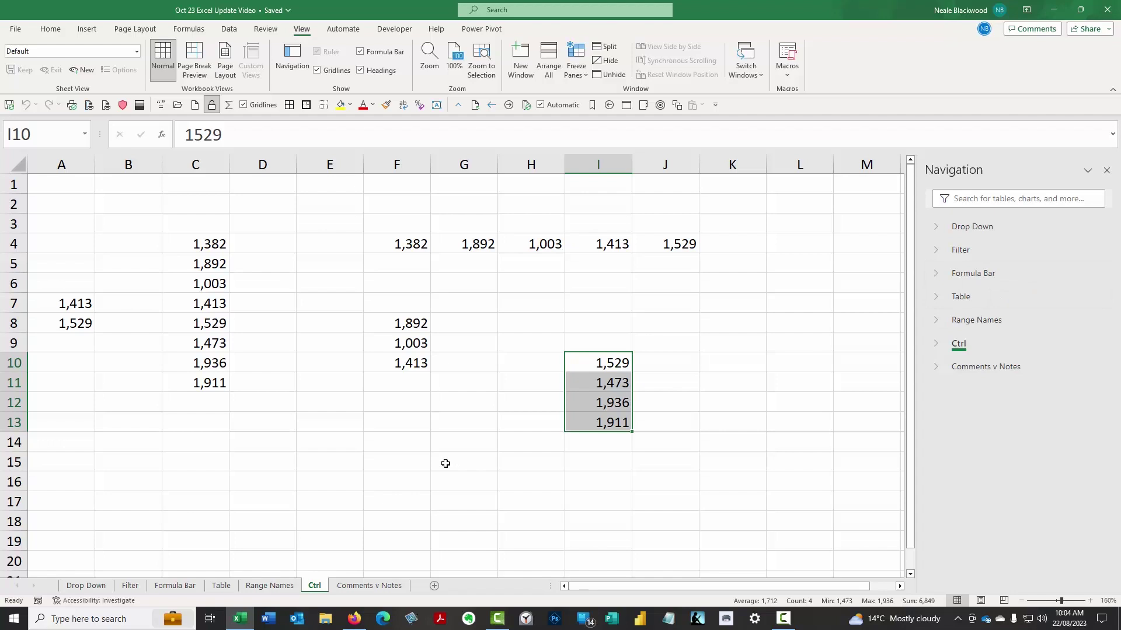
Step: On the Comments v Notes sheet, display C3's legacy note, then F5's two-post comment thread
left_click(380, 585)
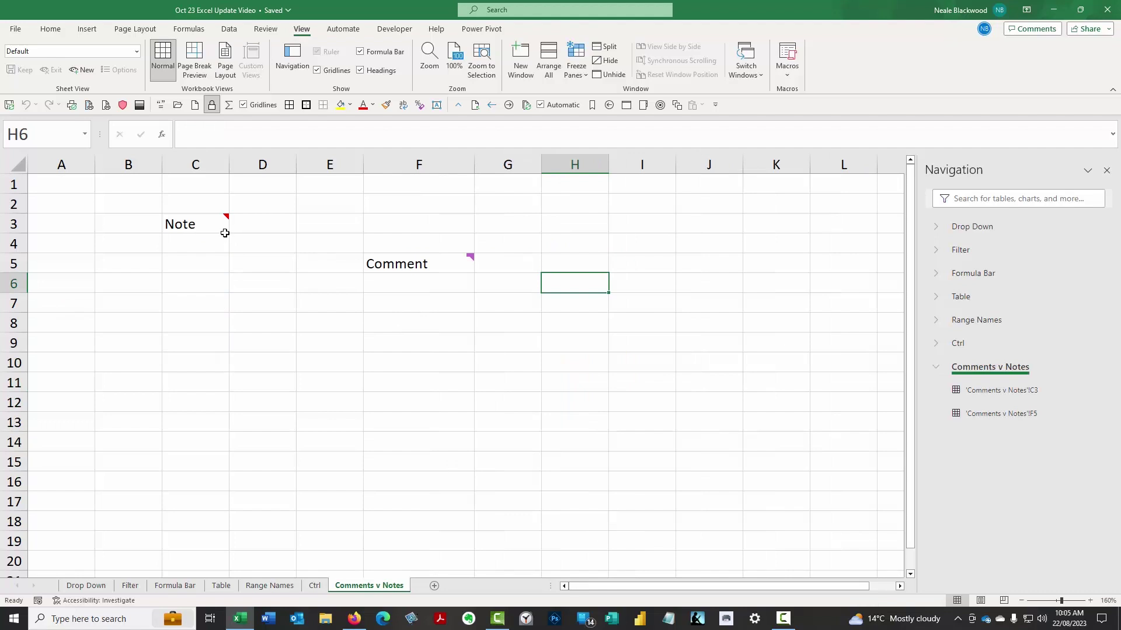
left_click(217, 226)
mouse_move(206, 224)
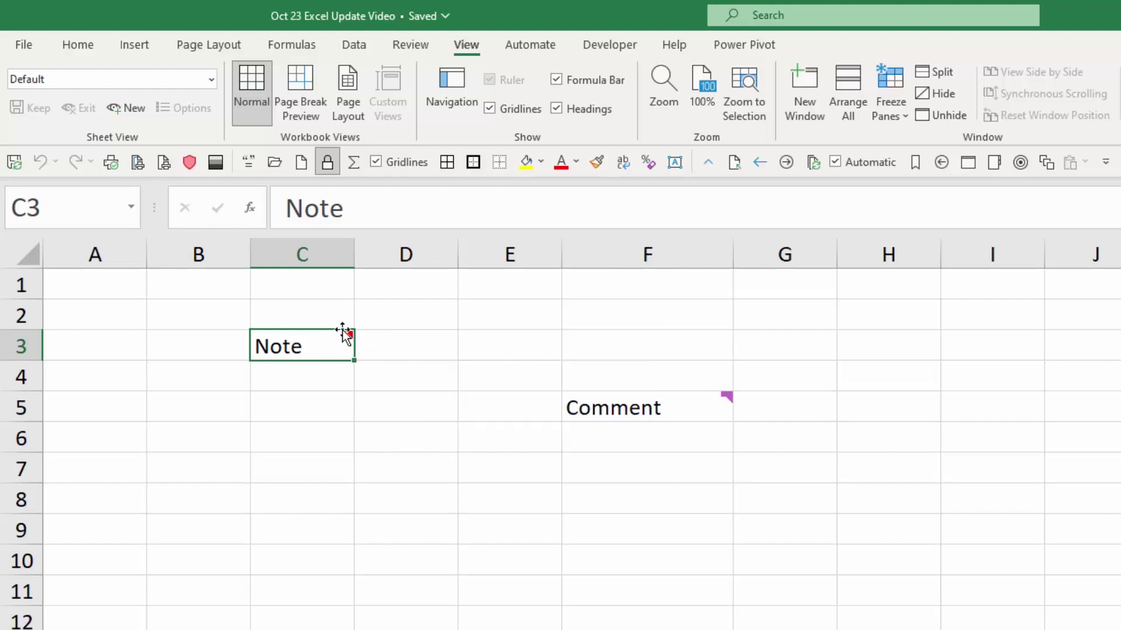
left_click(265, 449)
left_click(312, 345)
mouse_move(318, 347)
left_click(715, 410)
mouse_move(715, 410)
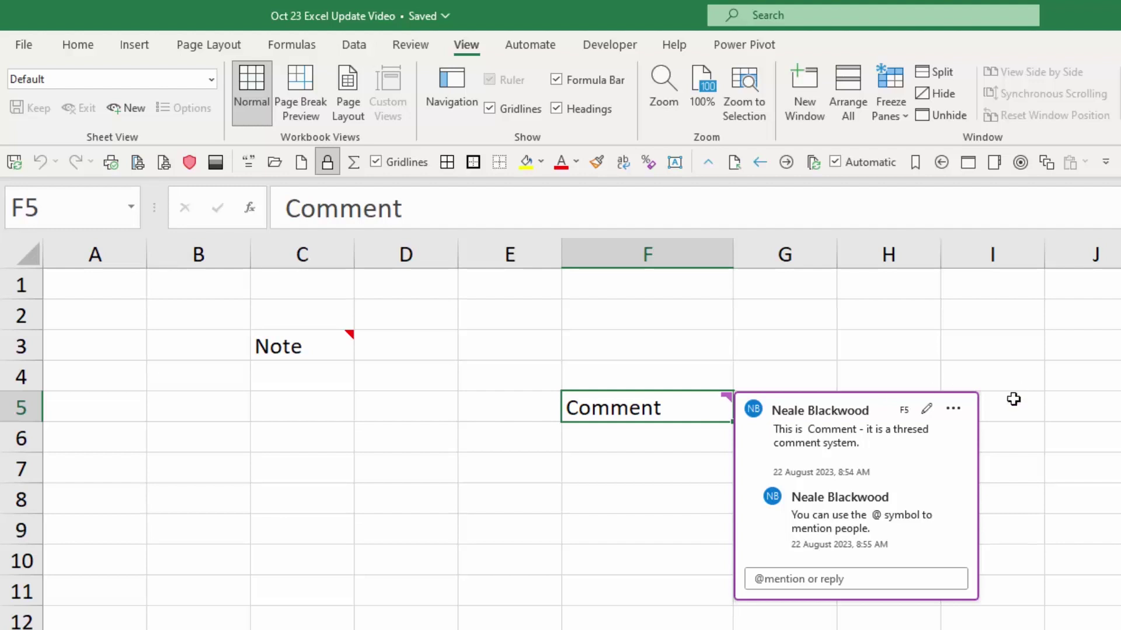
Step: Reveal the F5 thread's Delete thread and Resolve thread options
left_click(958, 412)
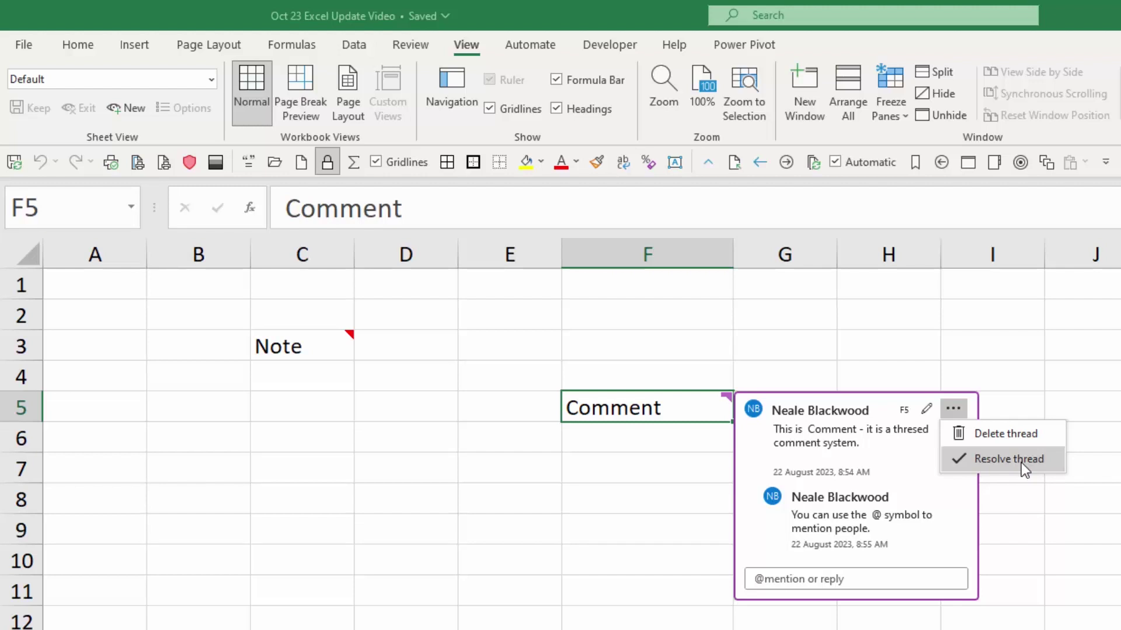
left_click(311, 347)
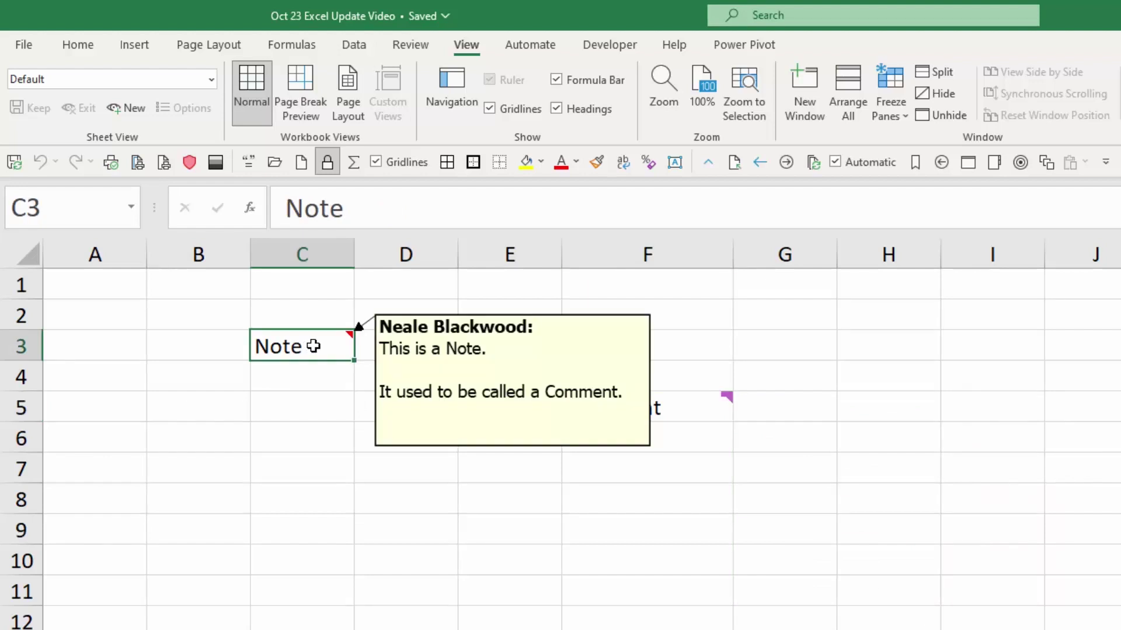
left_click(669, 413)
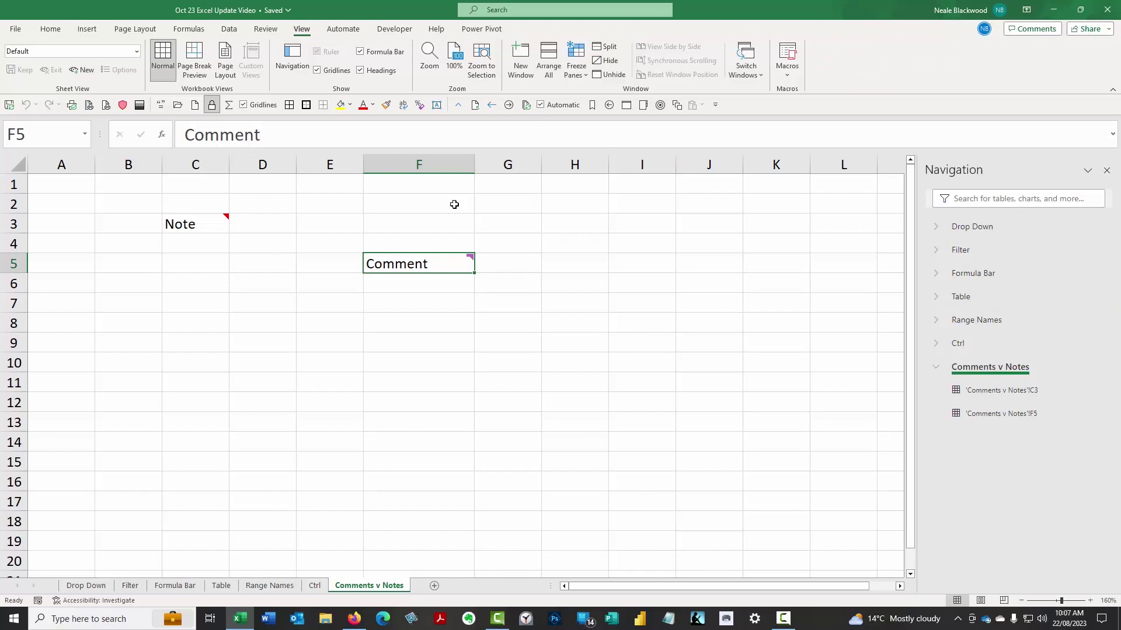
Step: Select F2 and show the Changes pane listing edits such as D1 NT, C3 99, D3 yyy
left_click(454, 204)
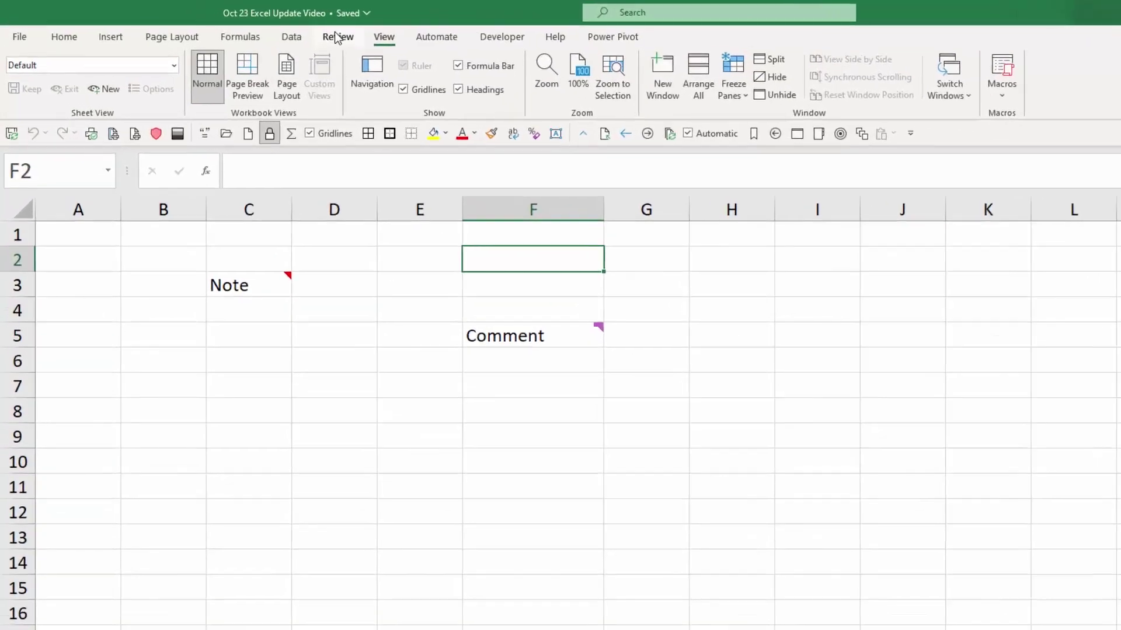
left_click(269, 29)
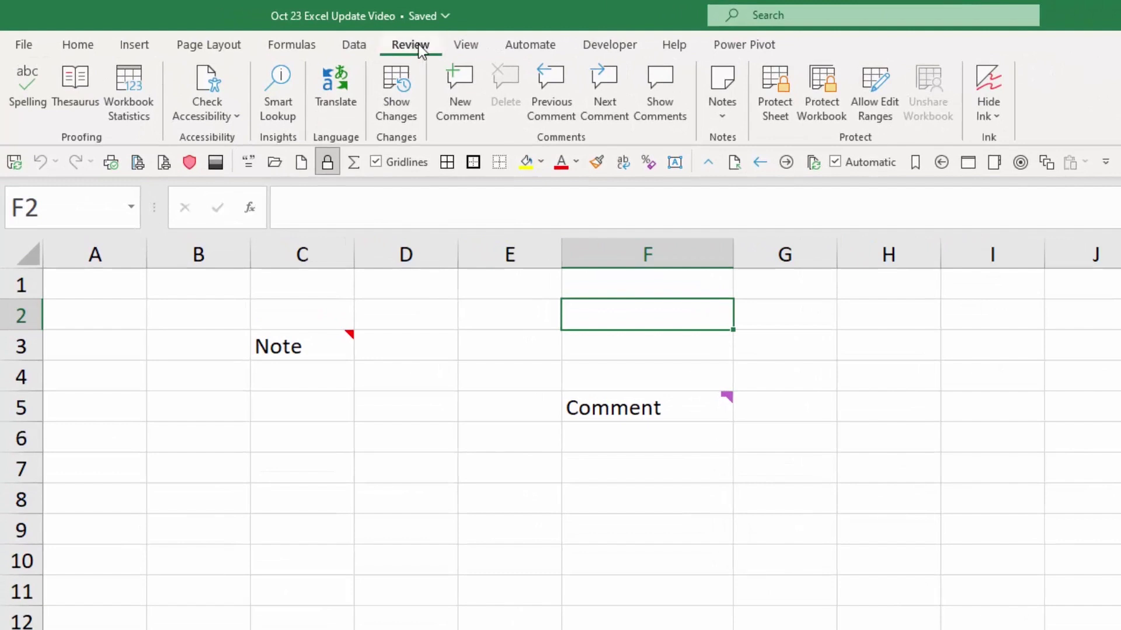
left_click(408, 111)
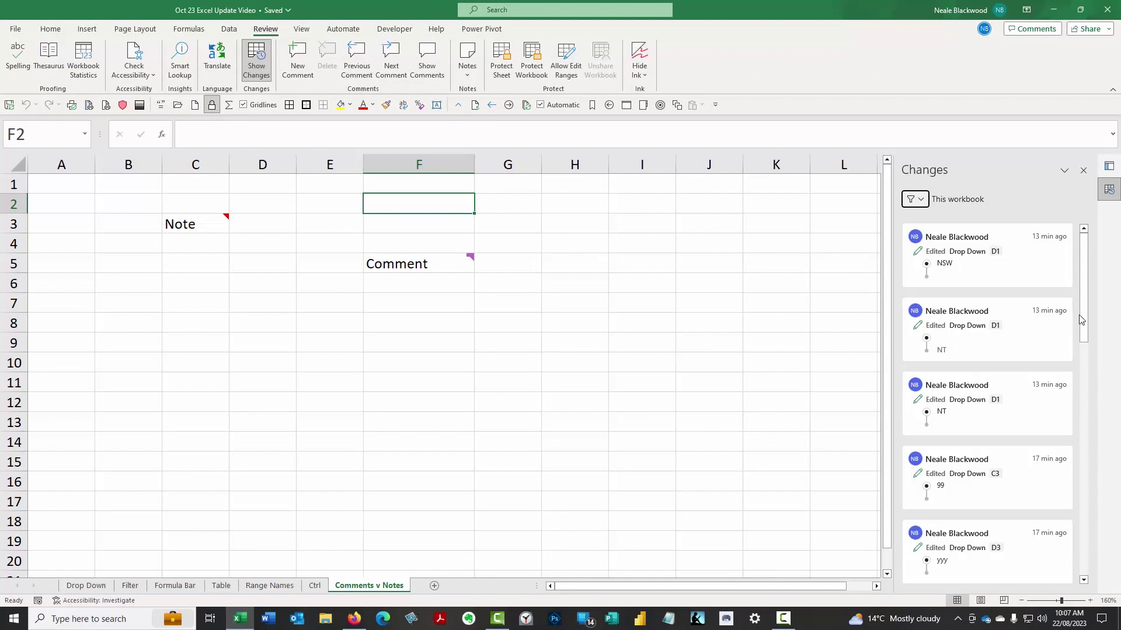
left_click_drag(1081, 318, 1083, 239)
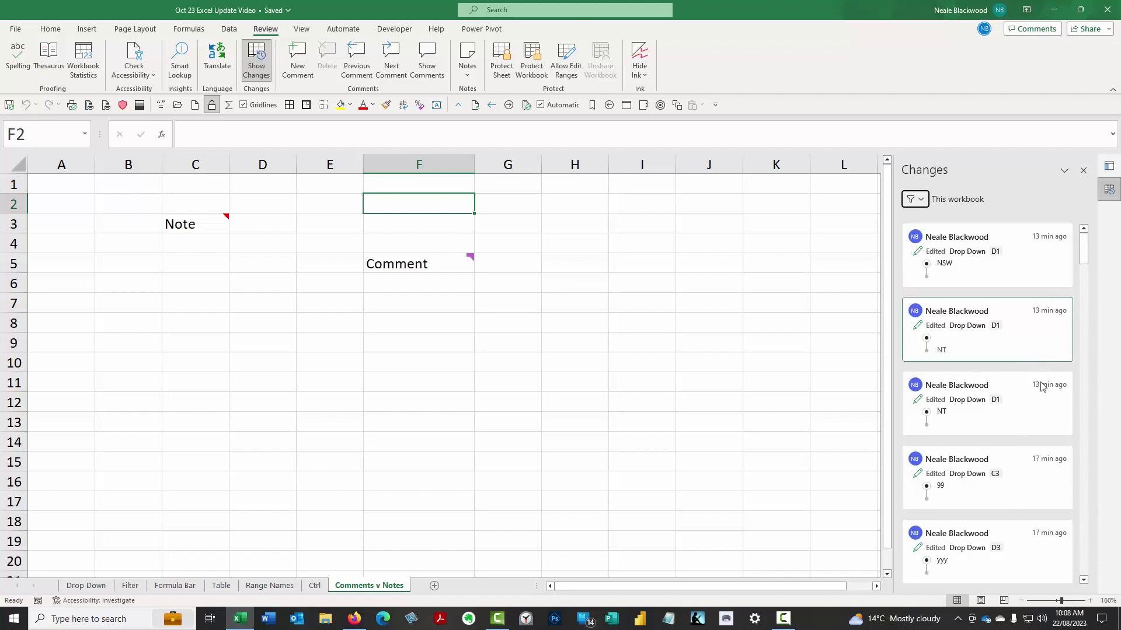
scroll(1046, 409, "down", 3)
scroll(1046, 420, "down", 1)
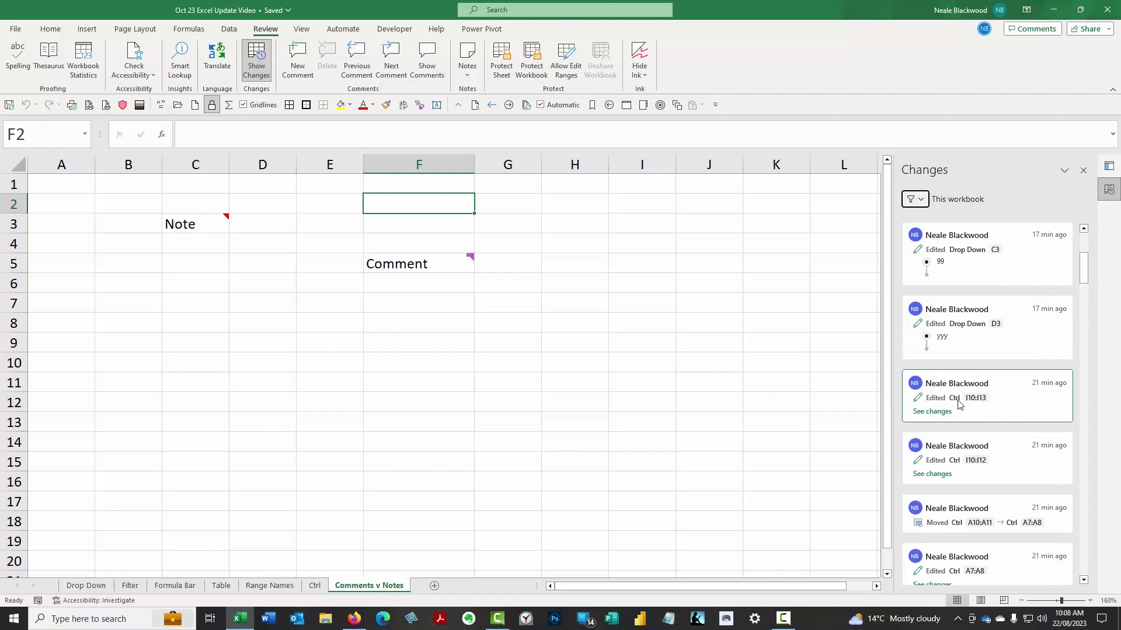
scroll(1030, 403, "up", 4)
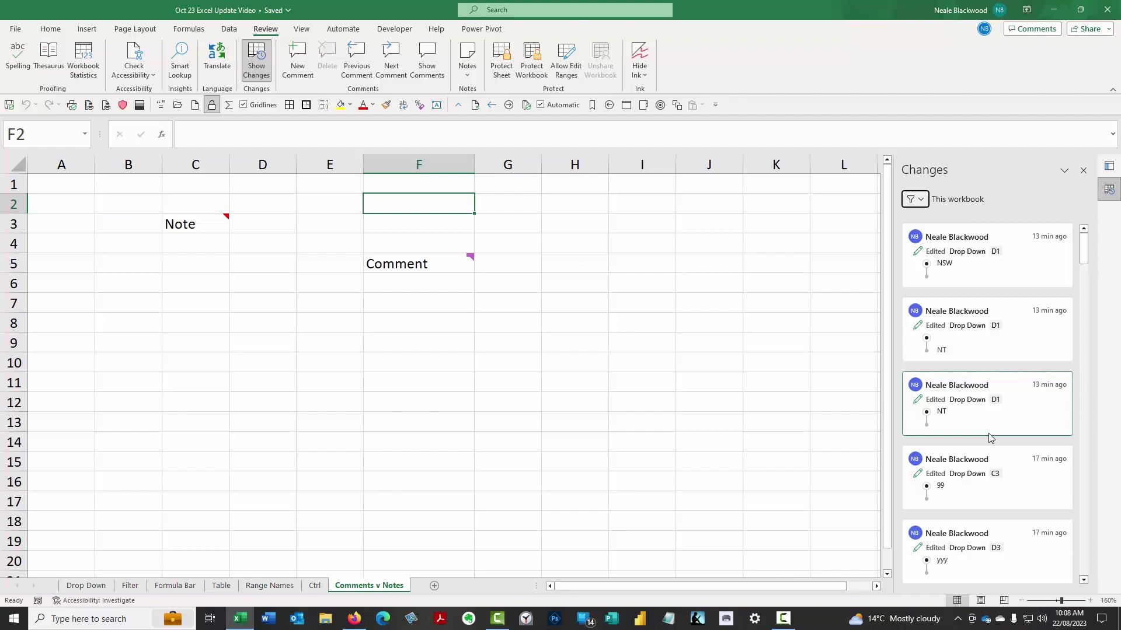
Step: On the Drop Down sheet, clear D1 and re-enter NT from the AutoComplete suggestions
left_click(86, 586)
key("Delete")
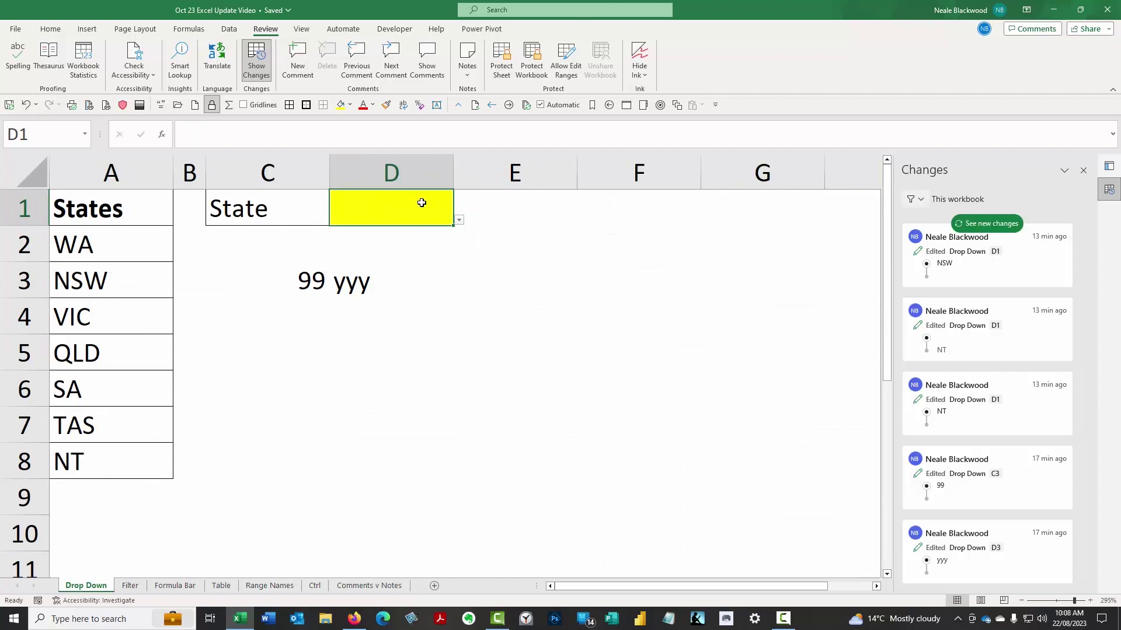
type("n")
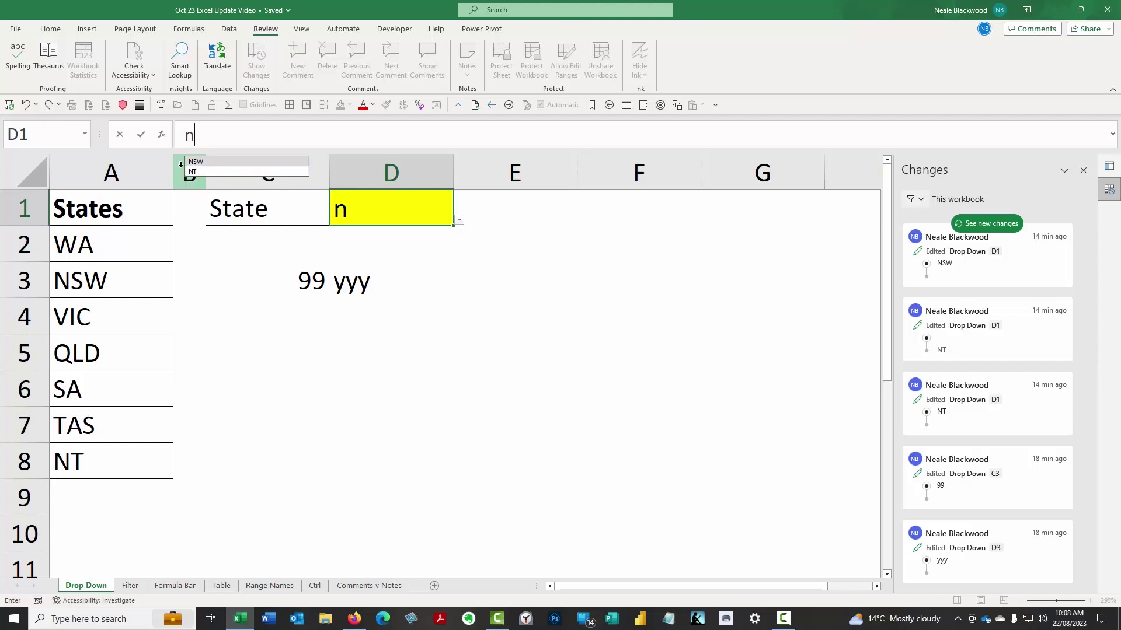
left_click(202, 172)
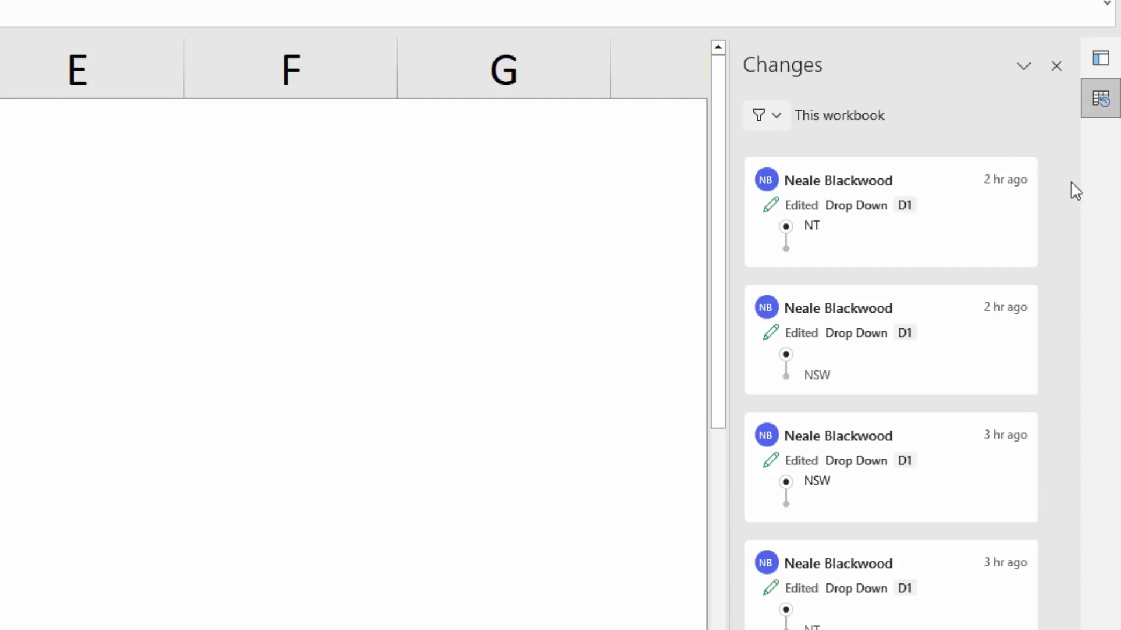
left_click(1101, 62)
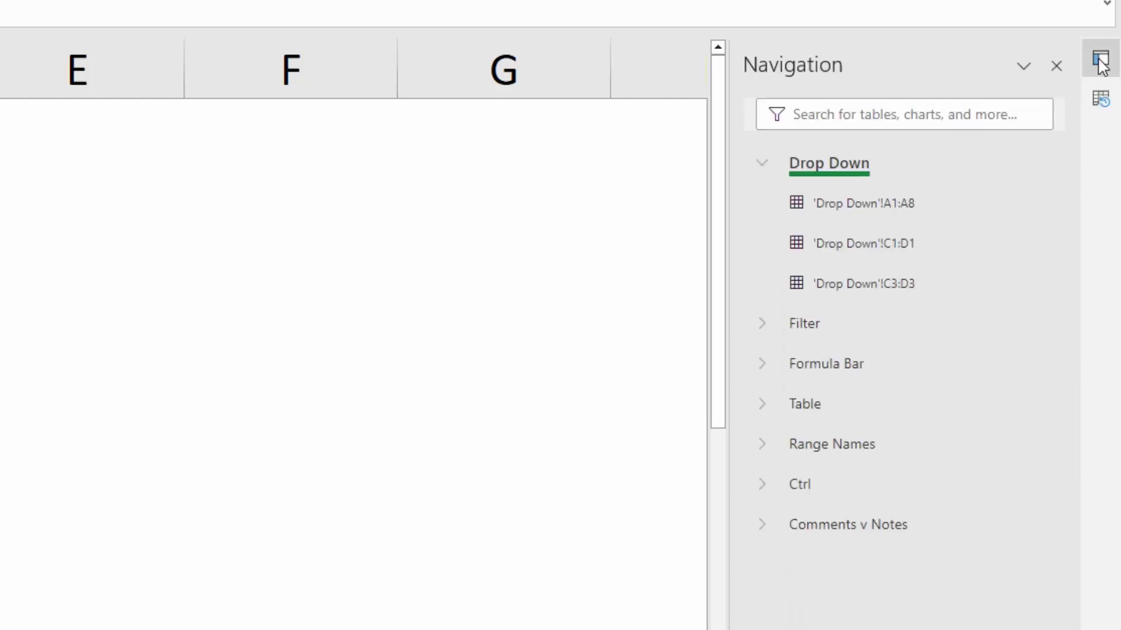
left_click(1102, 100)
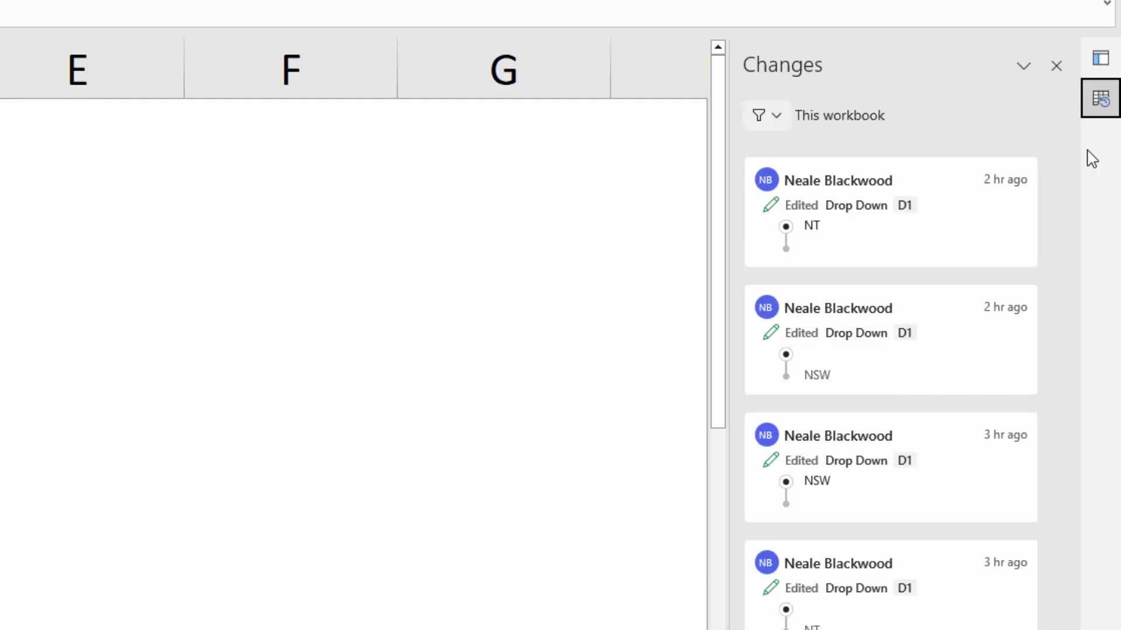
left_click(1100, 59)
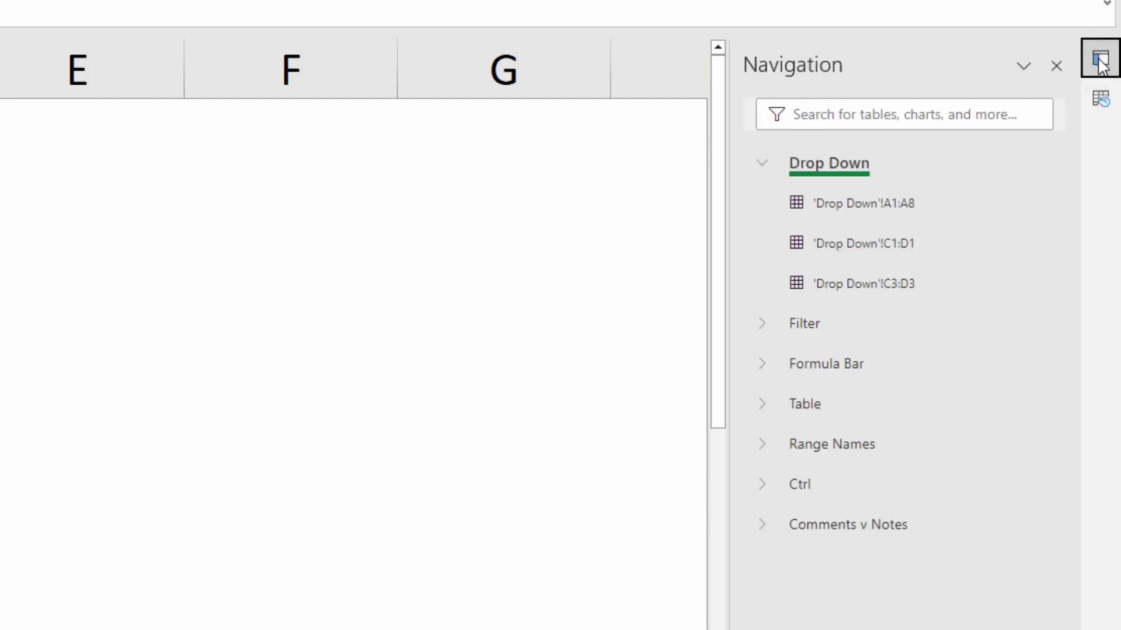
left_click(1101, 106)
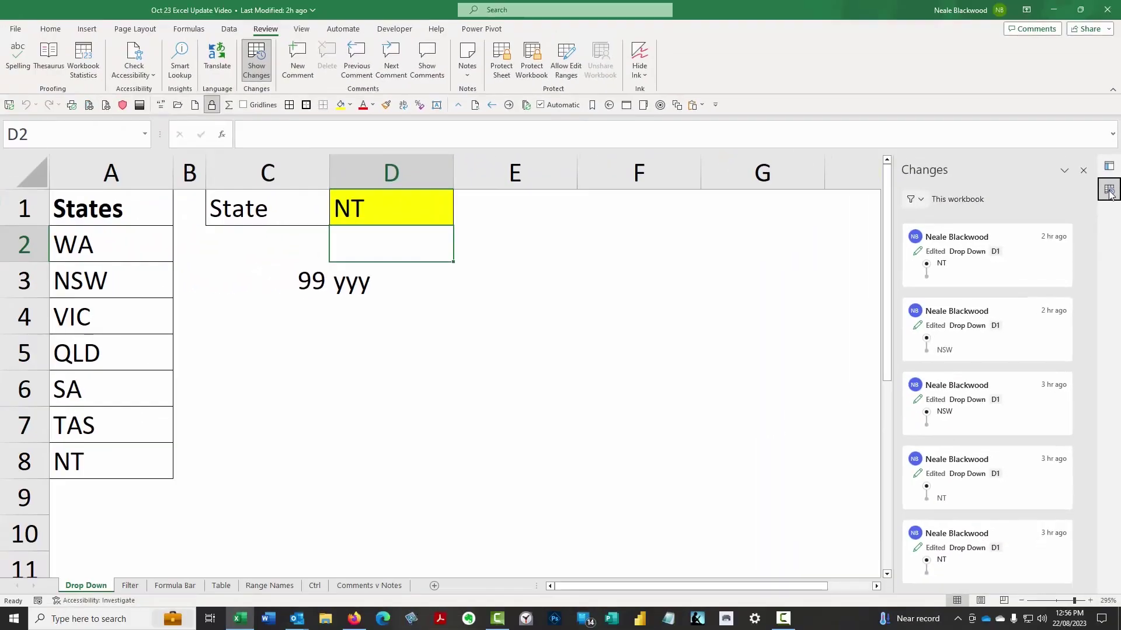